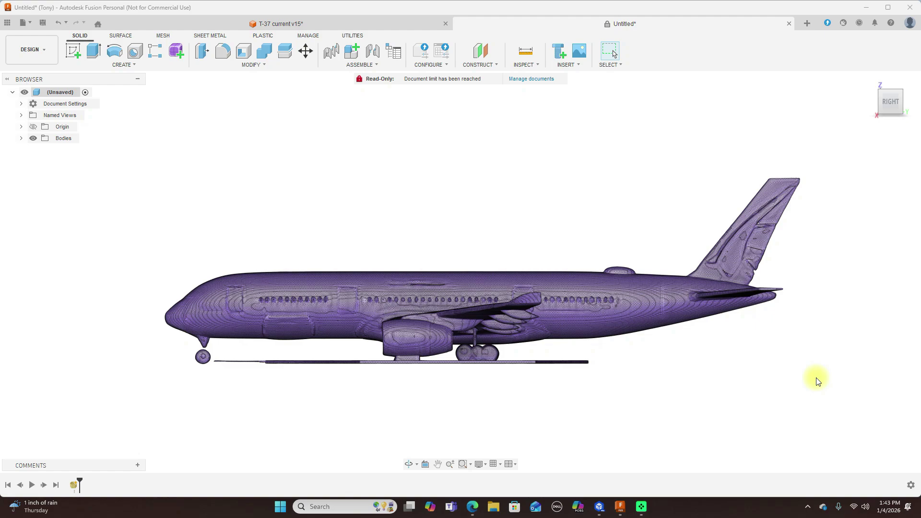
- Review both generated Qatar A-350 images in the ChatGPT chat, including the airplane-only version
left_click(474, 508)
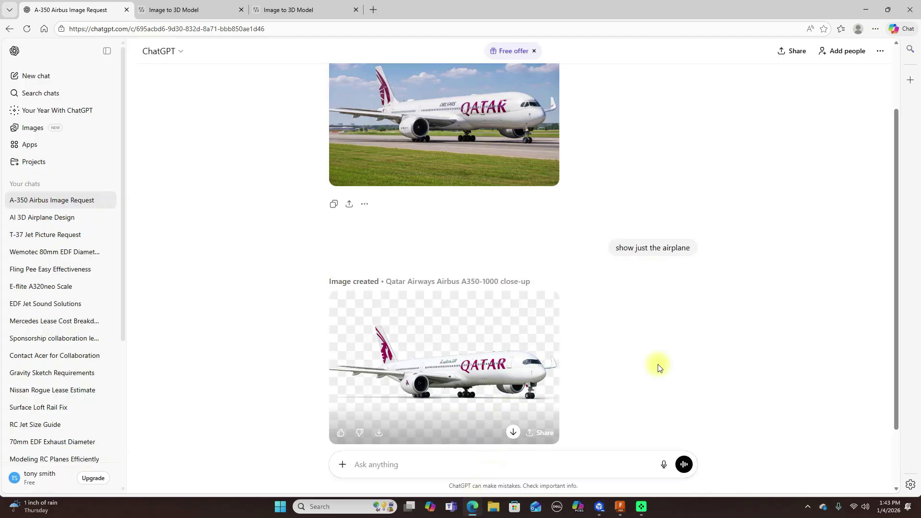
scroll(750, 267, "up", 2)
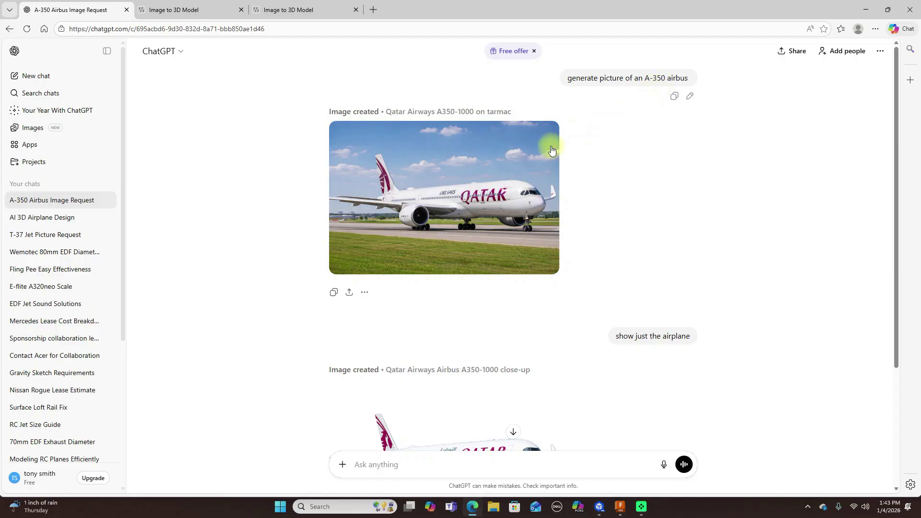
mouse_move(514, 165)
scroll(640, 288, "down", 3)
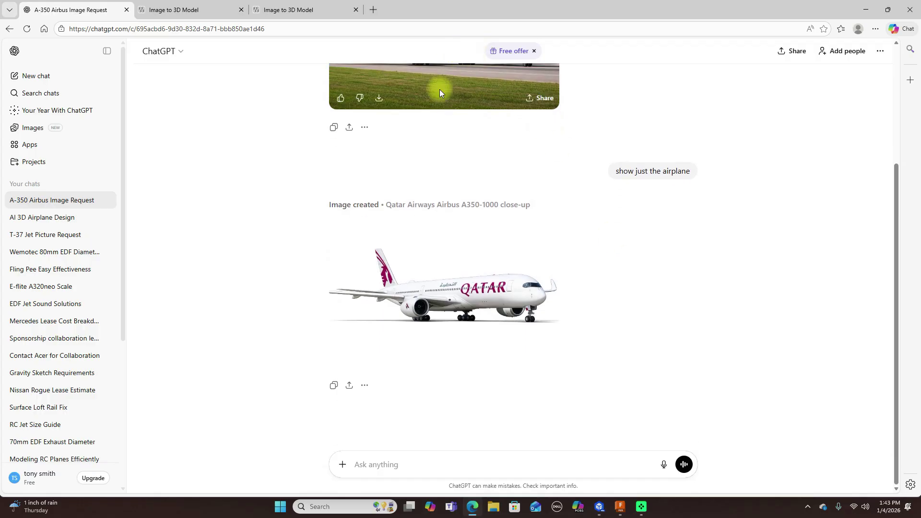
scroll(576, 230, "up", 3)
scroll(662, 242, "down", 3)
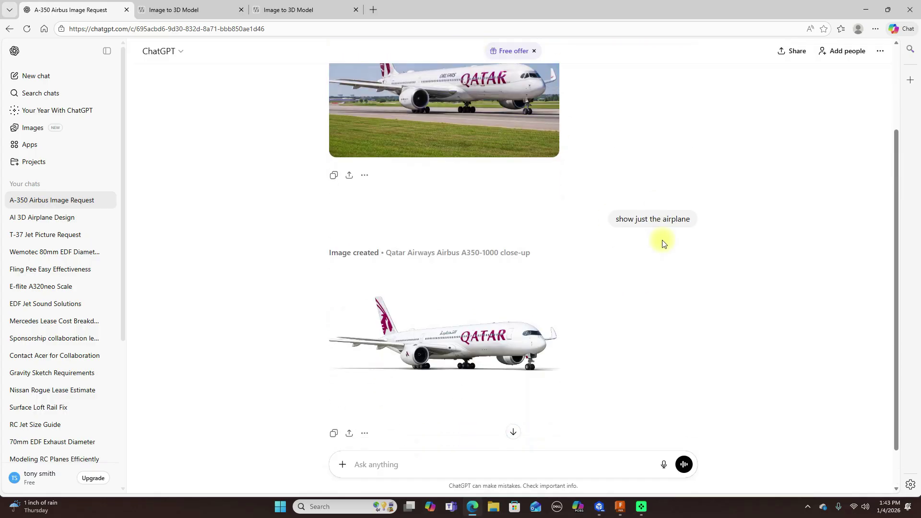
mouse_move(504, 267)
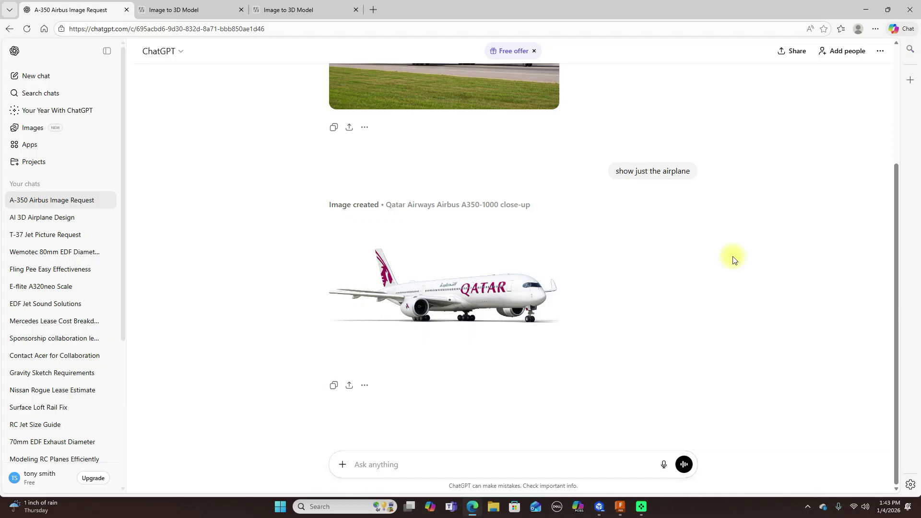
mouse_move(526, 293)
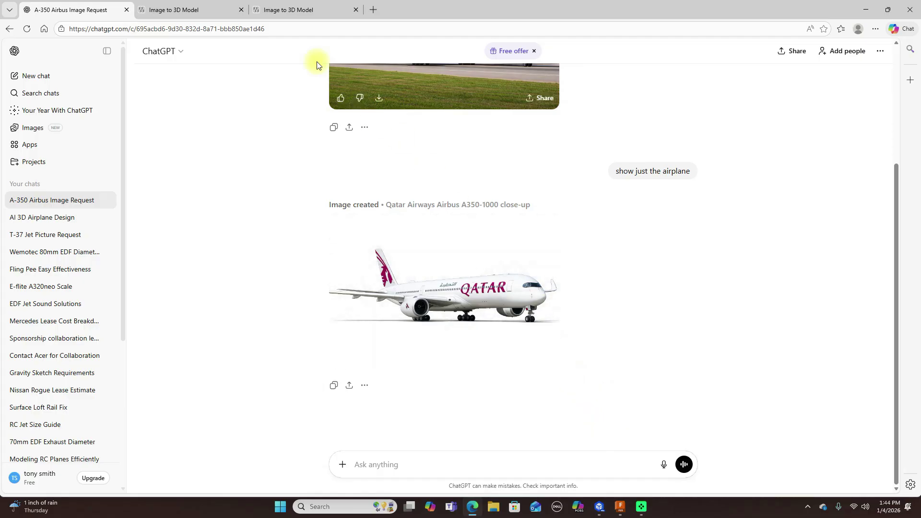
left_click(220, 10)
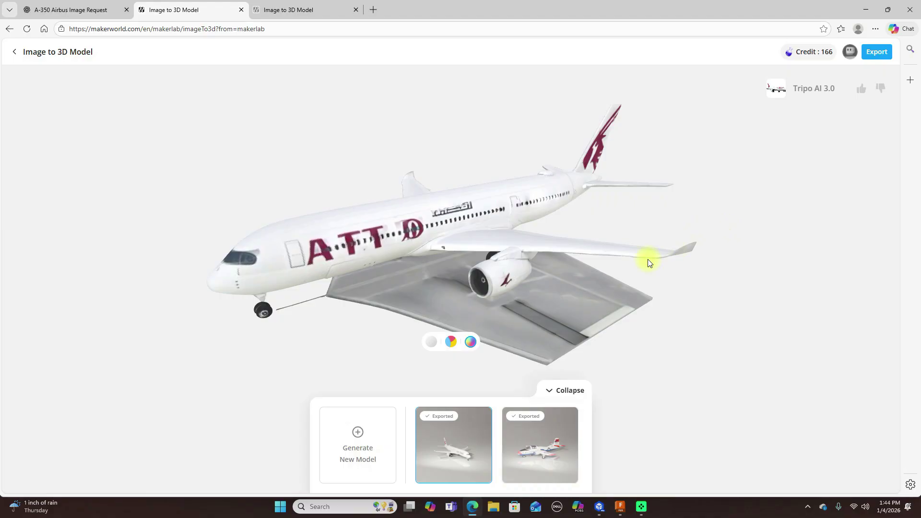
- Orbit the generated Qatar airliner model through side, front and low views, then return to Fusion
left_click_drag(705, 237, 630, 247)
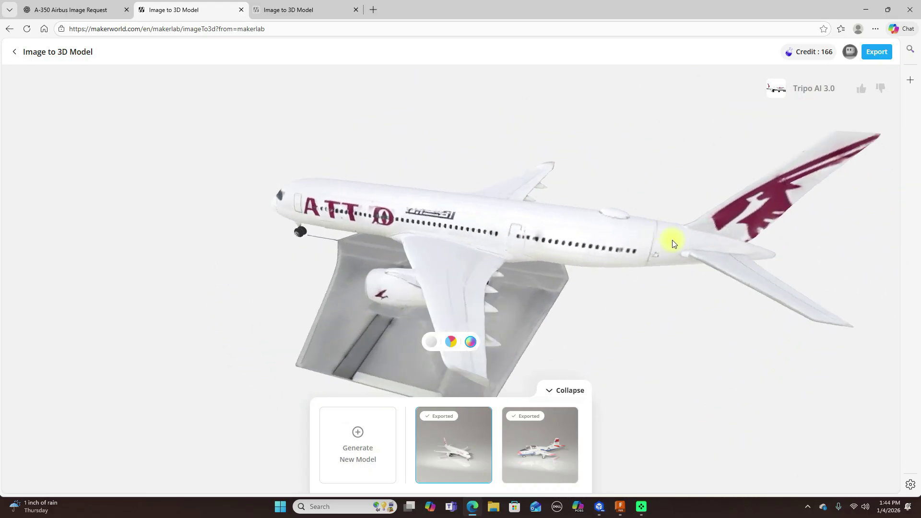
left_click_drag(672, 244, 732, 245)
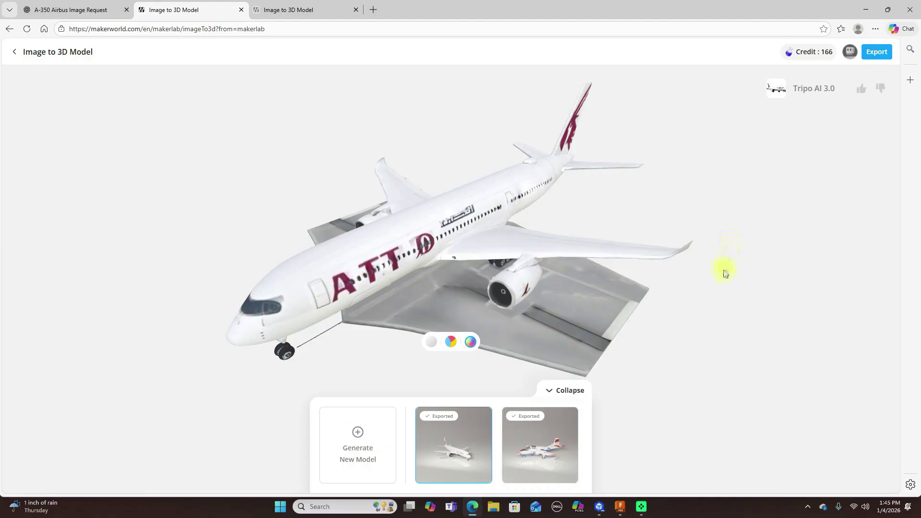
left_click_drag(724, 286, 739, 249)
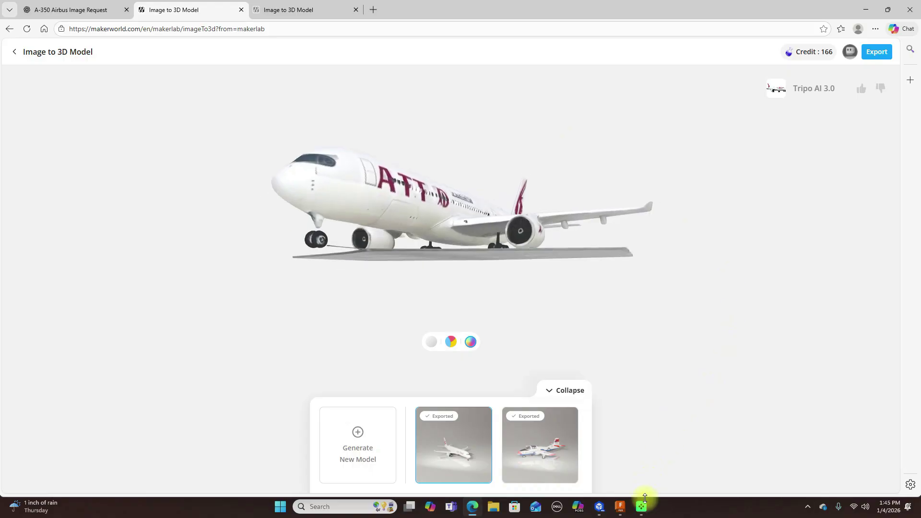
left_click(622, 504)
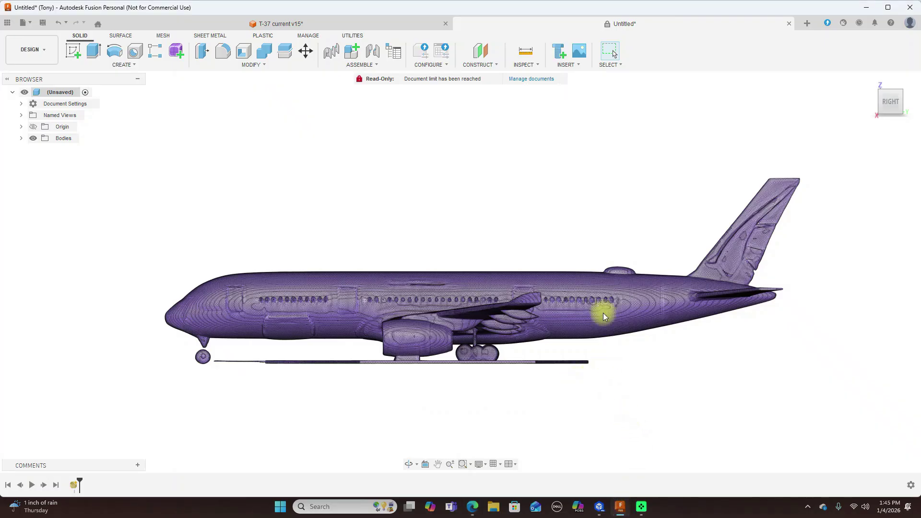
left_click(881, 104)
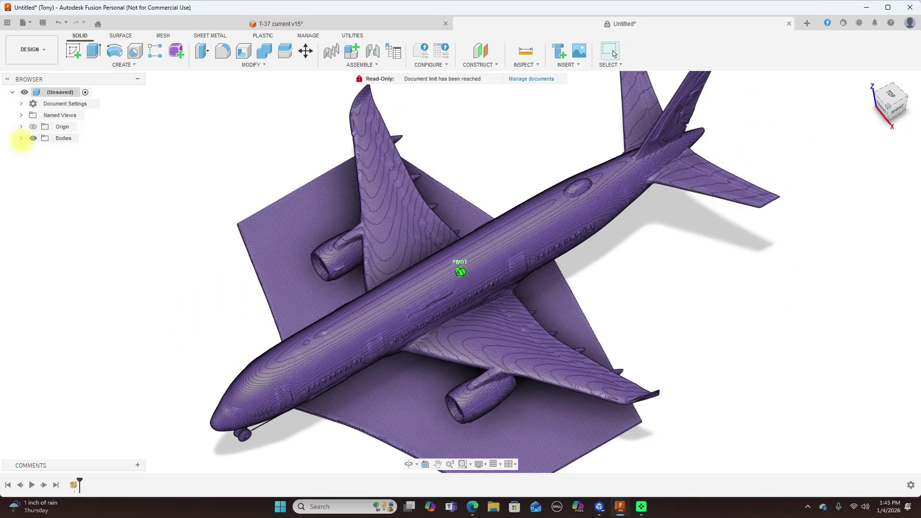
scroll(676, 280, "up", 5)
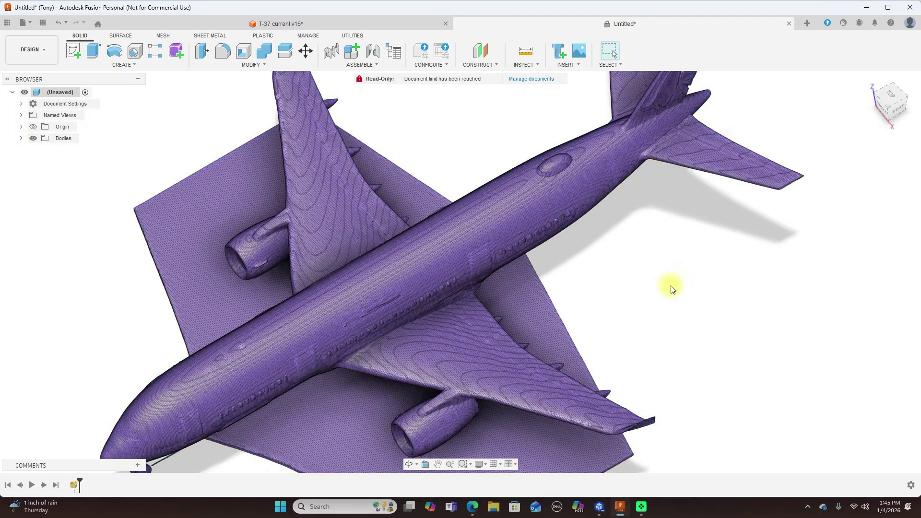
scroll(671, 289, "up", 4)
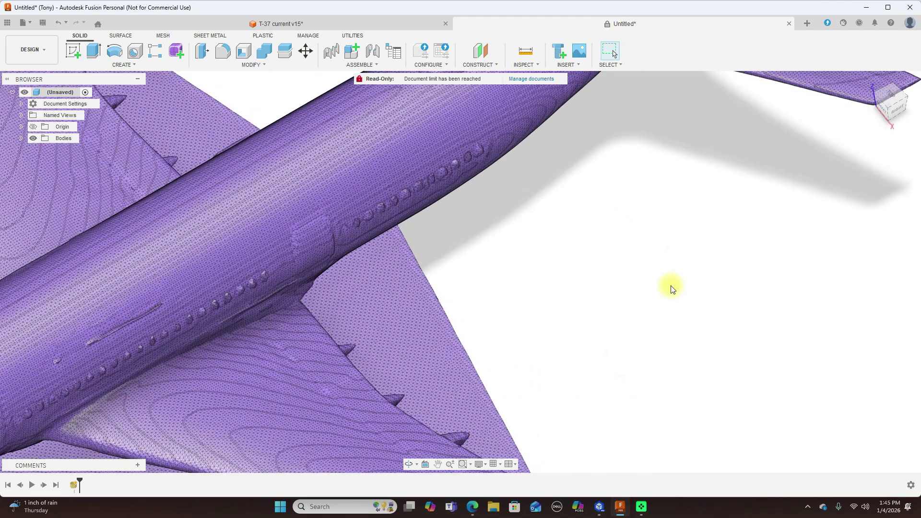
scroll(531, 282, "down", 5)
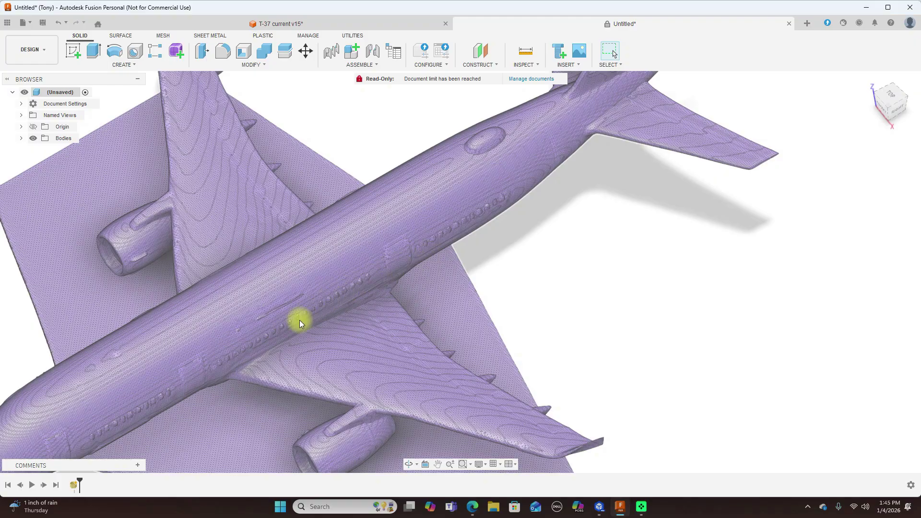
scroll(653, 322, "down", 3)
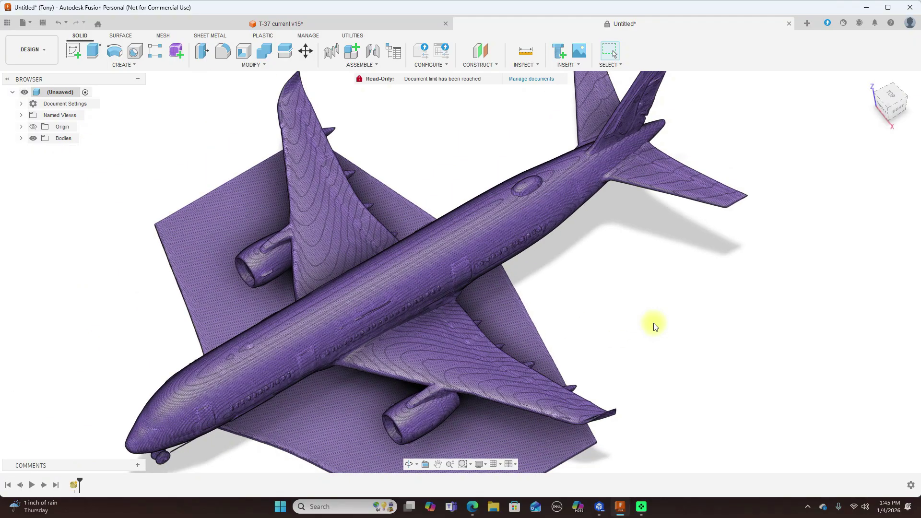
left_click(896, 111)
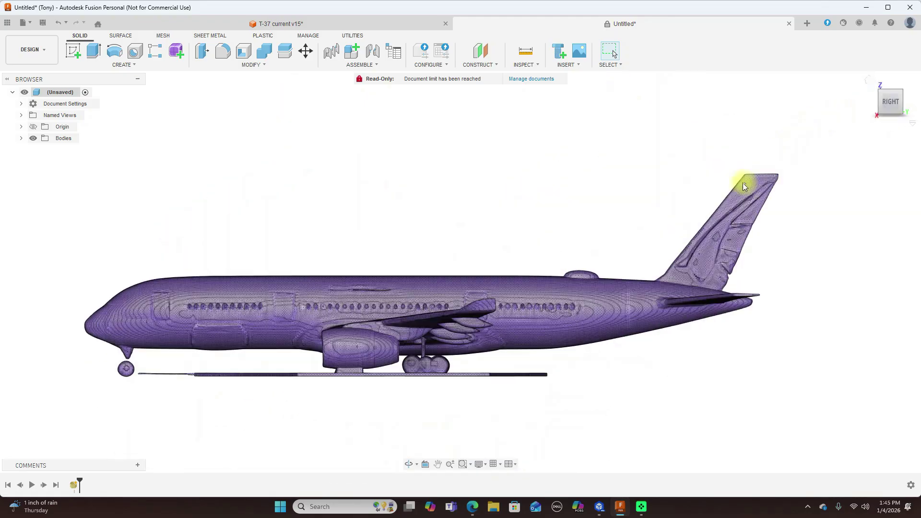
scroll(742, 183, "up", 5)
mouse_move(580, 211)
middle_mouse_down()
mouse_move(586, 193)
mouse_move(639, 251)
middle_mouse_up()
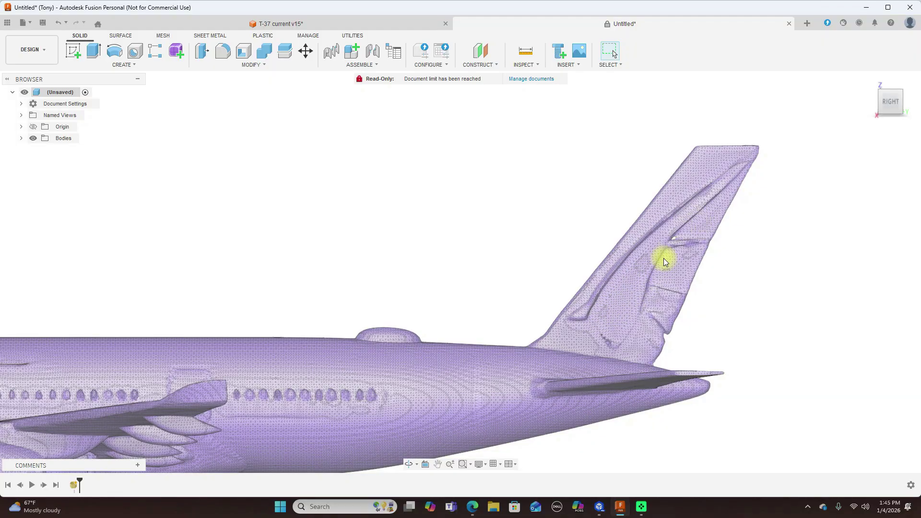
mouse_move(880, 105)
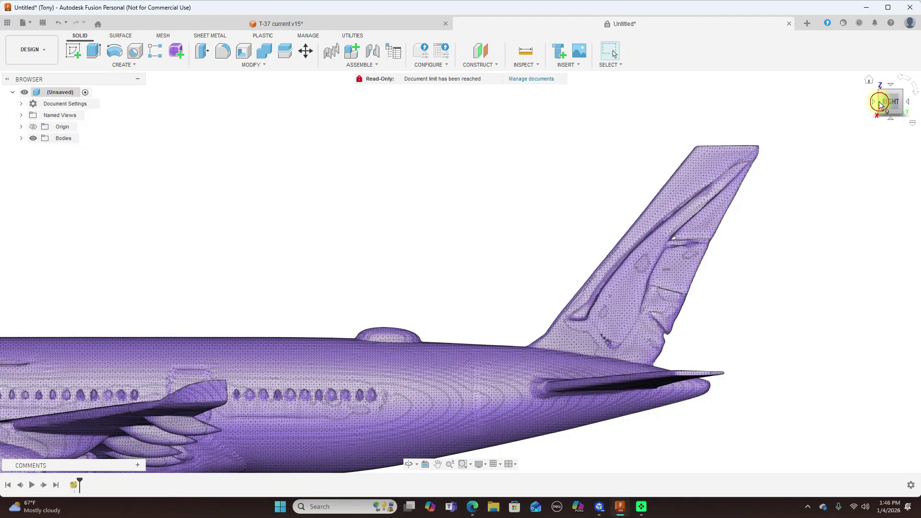
mouse_move(880, 104)
left_mouse_down()
mouse_move(898, 117)
mouse_move(878, 106)
left_mouse_up()
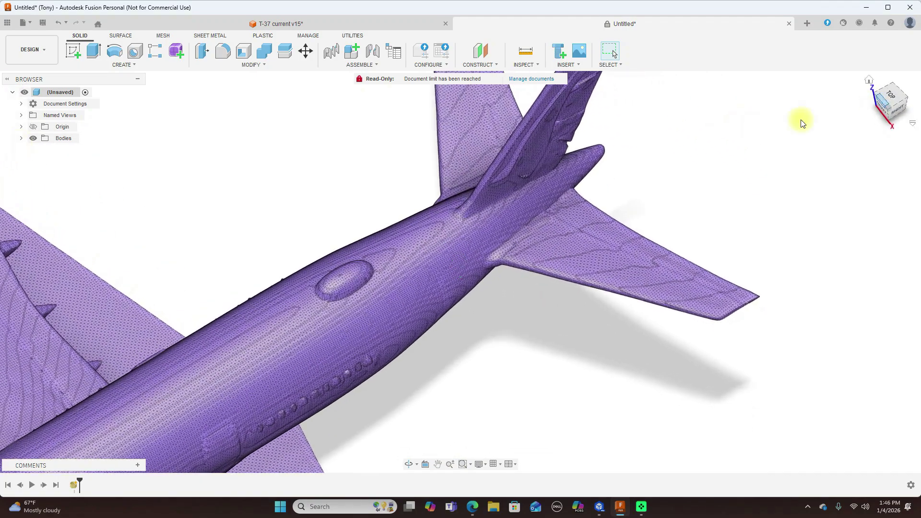
left_click(896, 109)
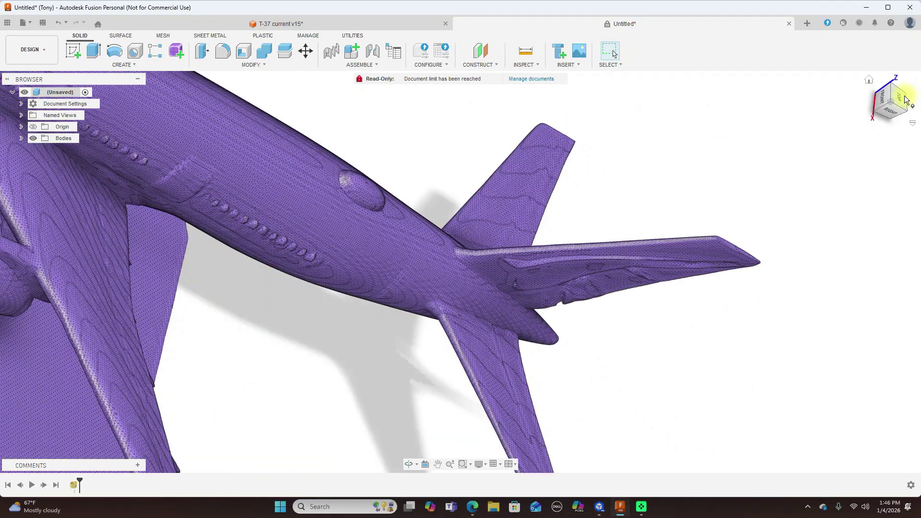
left_click(901, 98)
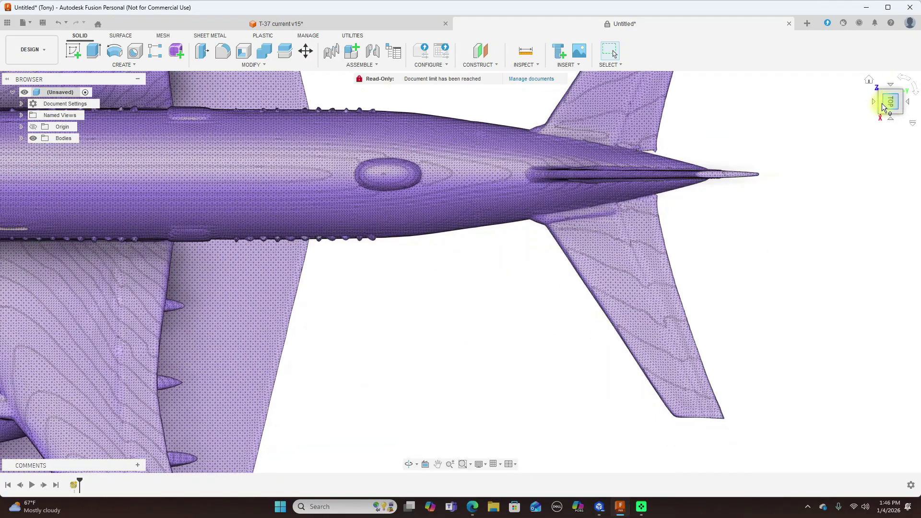
left_click(889, 121)
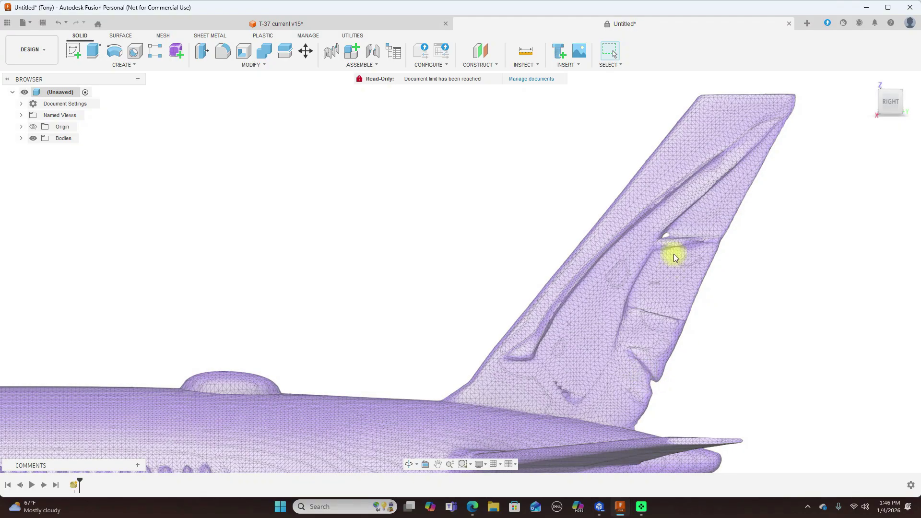
left_click(669, 239)
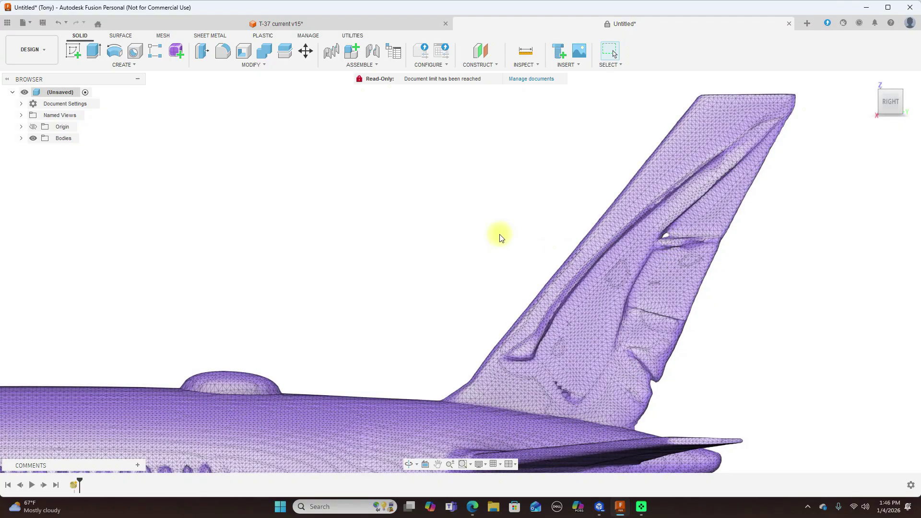
scroll(499, 237, "down", 10)
middle_click_drag(413, 154, 557, 162)
scroll(514, 175, "down", 4)
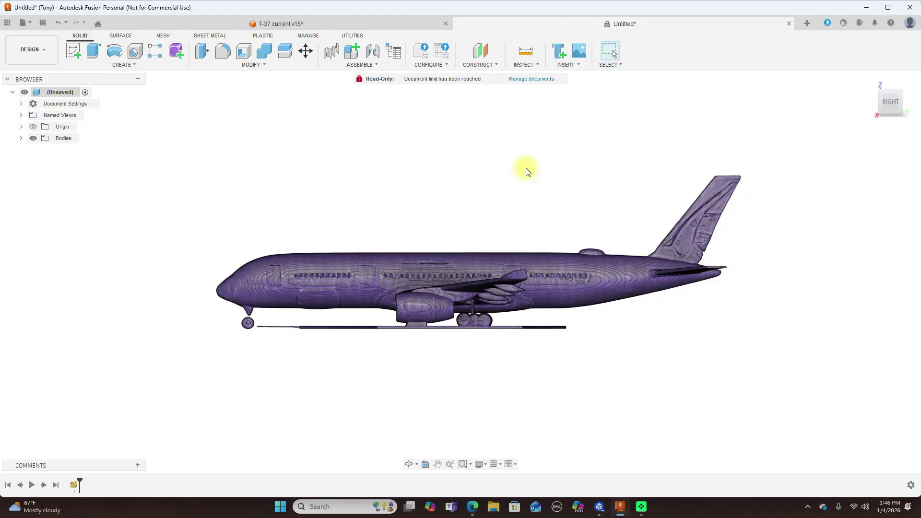
scroll(496, 181, "up", 2)
key("Escape")
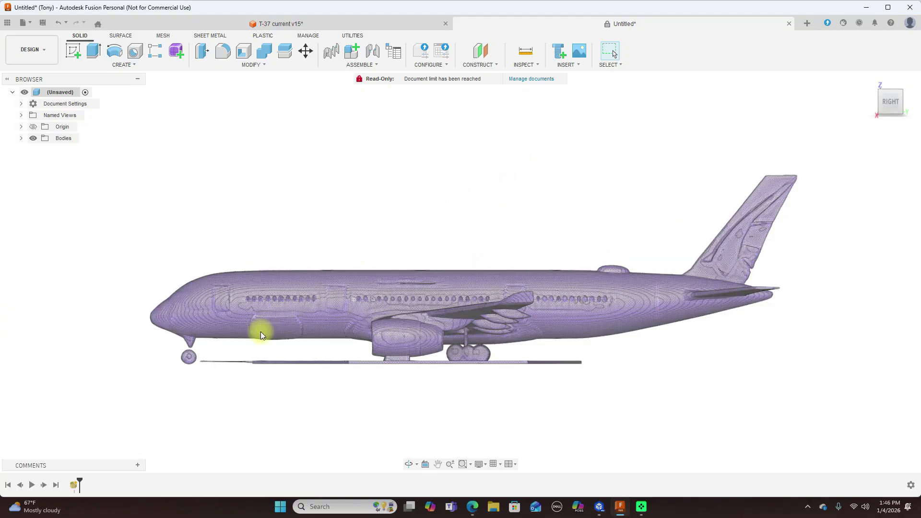
scroll(232, 388, "up", 1)
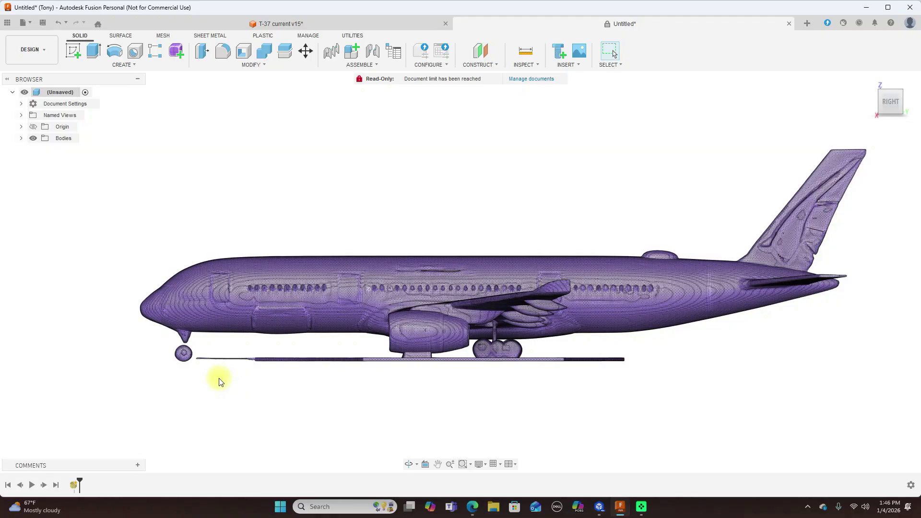
scroll(218, 377, "up", 2)
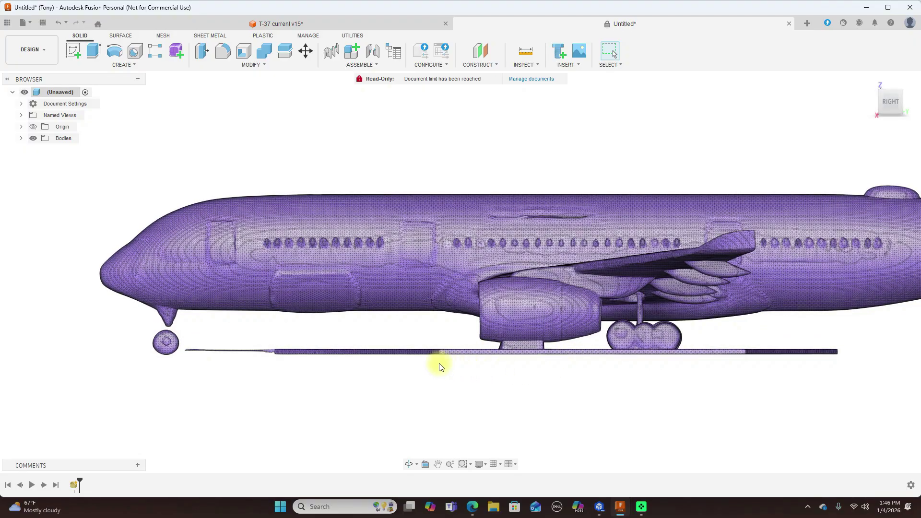
scroll(439, 367, "down", 3)
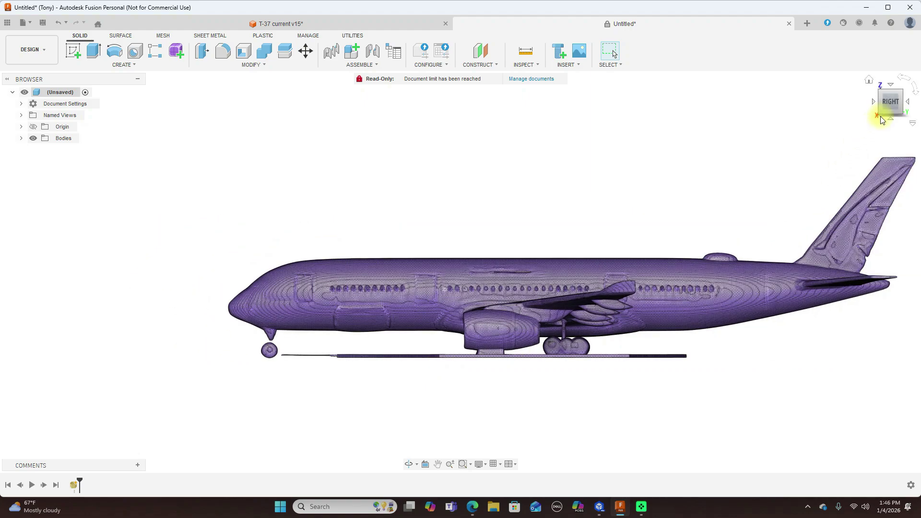
left_click(882, 98)
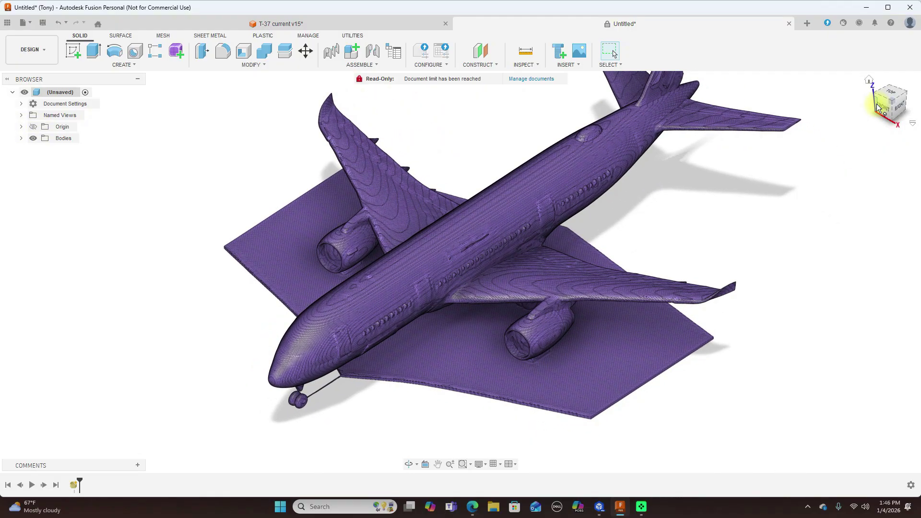
scroll(844, 229, "down", 3)
middle_click_drag(840, 232, 791, 267)
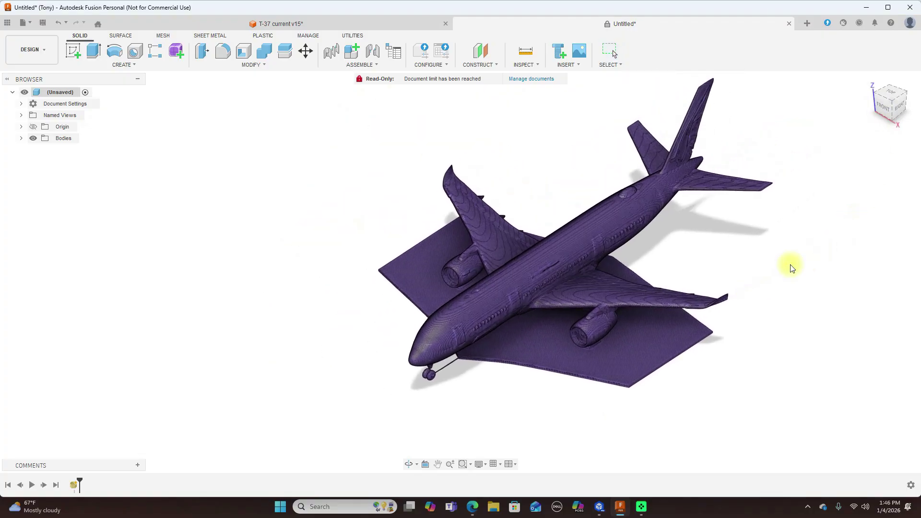
mouse_move(893, 104)
left_mouse_down()
mouse_move(896, 79)
mouse_move(848, 98)
mouse_move(724, 93)
mouse_move(757, 93)
mouse_move(769, 78)
mouse_move(834, 99)
mouse_move(887, 101)
left_mouse_up()
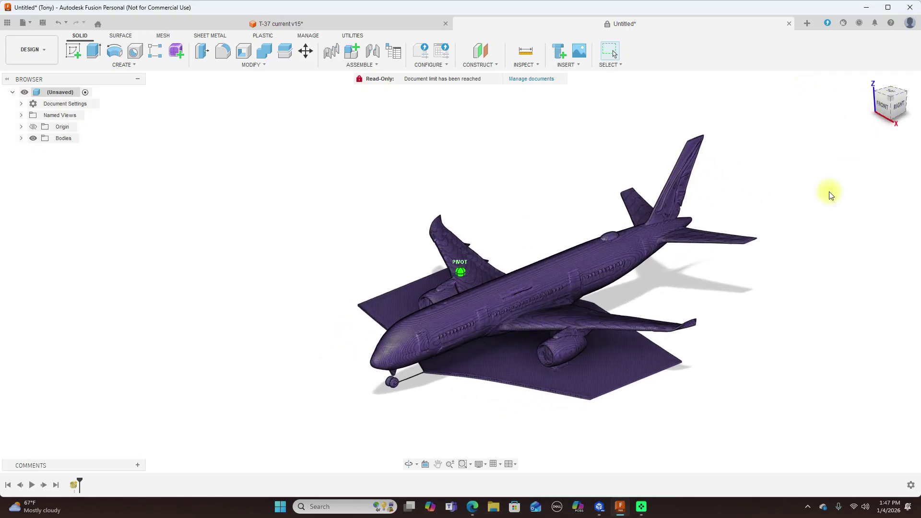
scroll(825, 222, "up", 2)
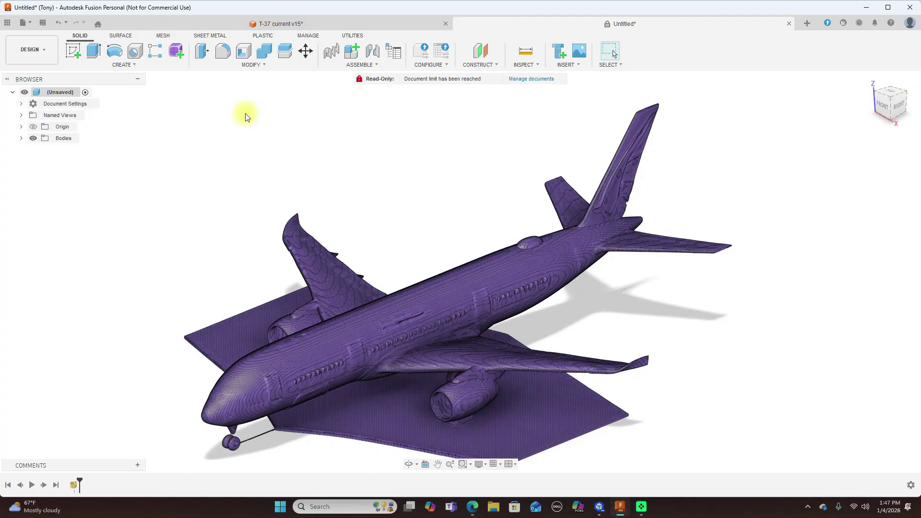
- Create a mesh section sketch on a plane across the airliner's fuselage, then hide the mesh body
left_click(160, 36)
left_click(98, 65)
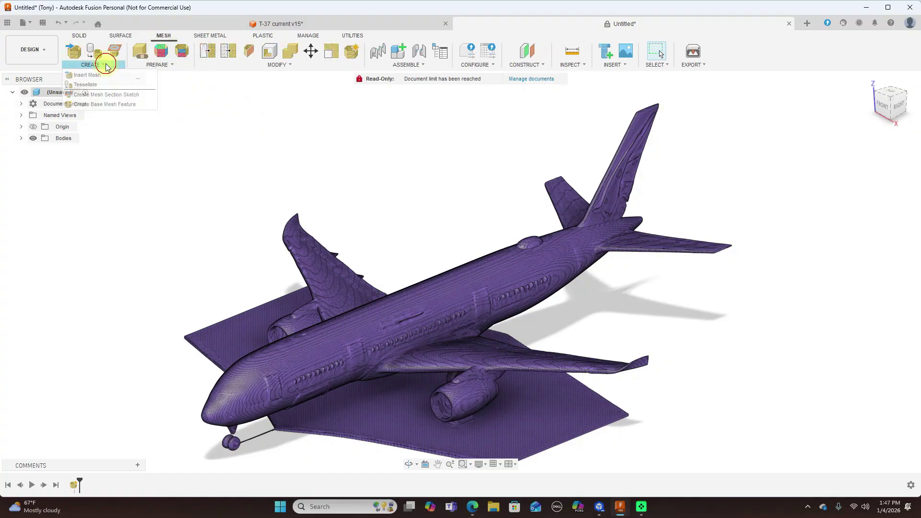
left_click(108, 94)
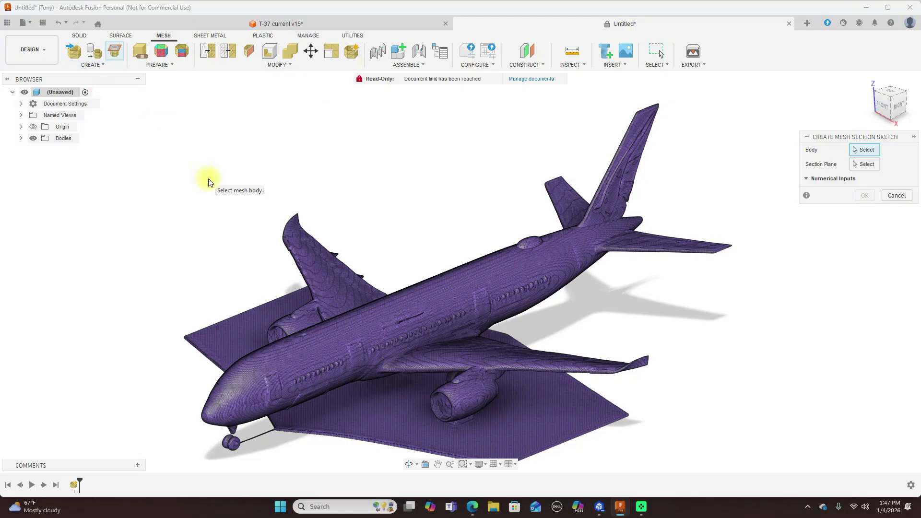
left_click(427, 325)
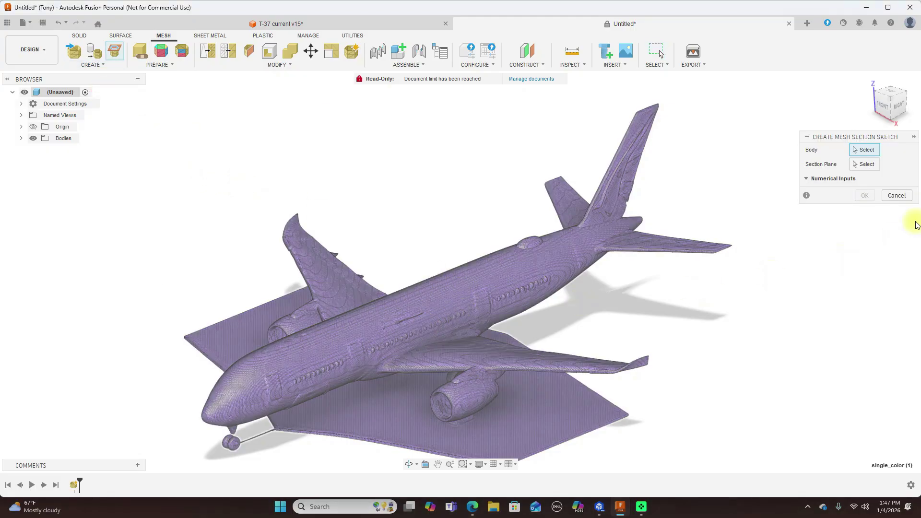
left_click(864, 164)
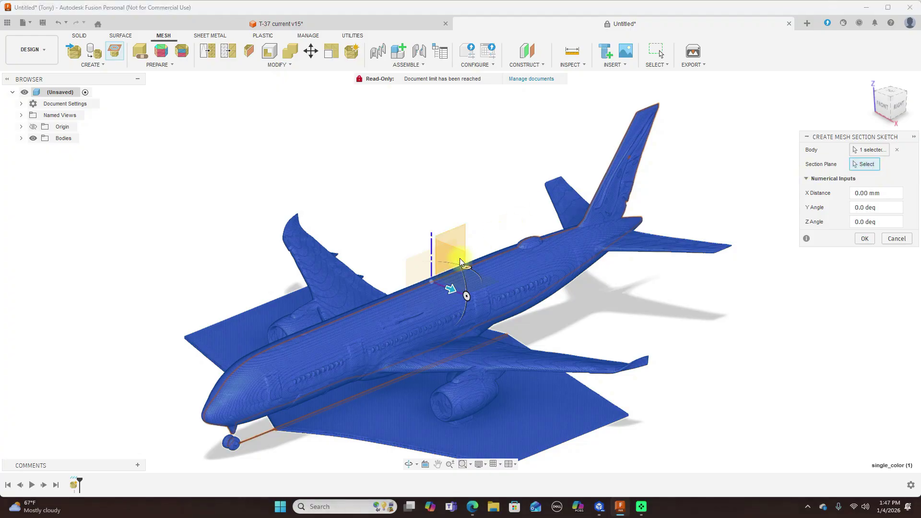
left_click(450, 270)
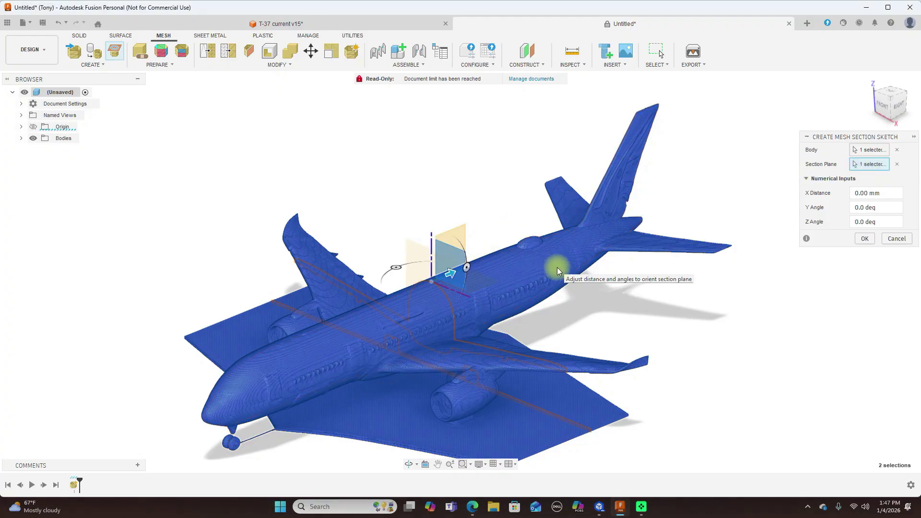
left_click(864, 239)
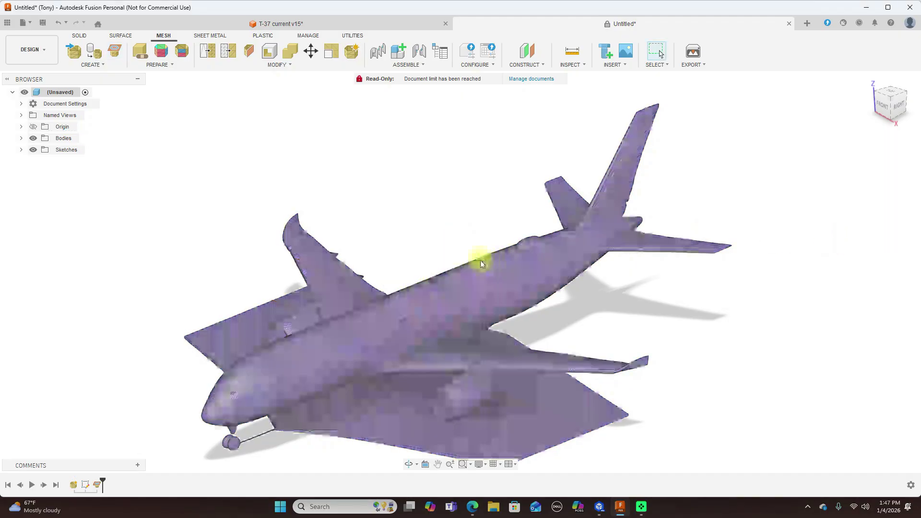
scroll(487, 281, "up", 2)
scroll(450, 306, "down", 2)
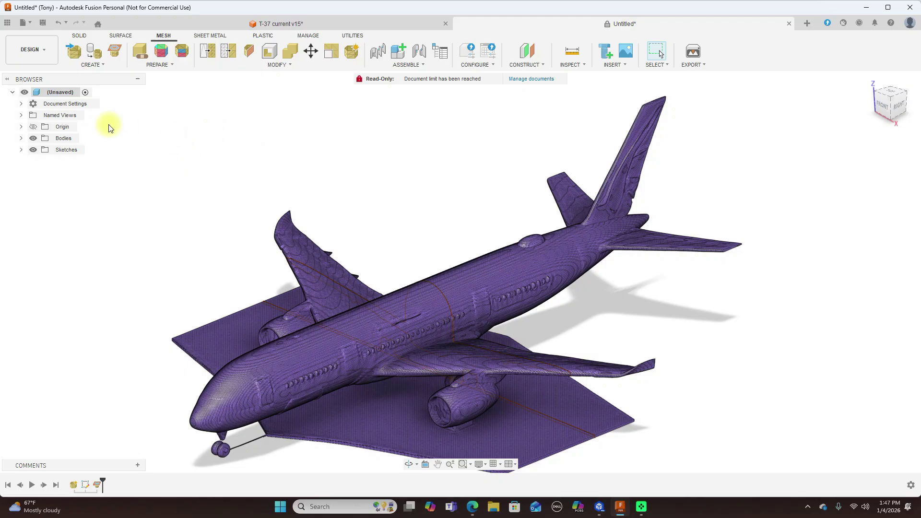
left_click(33, 138)
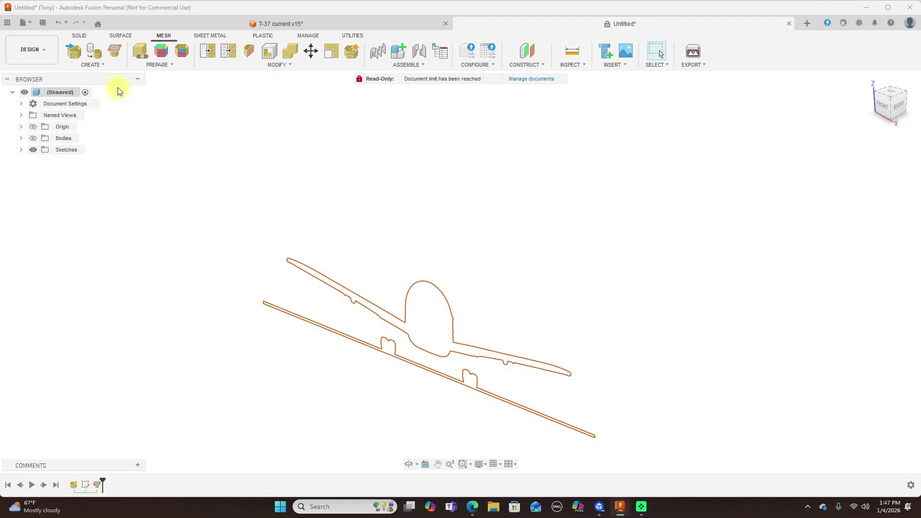
left_click(33, 139)
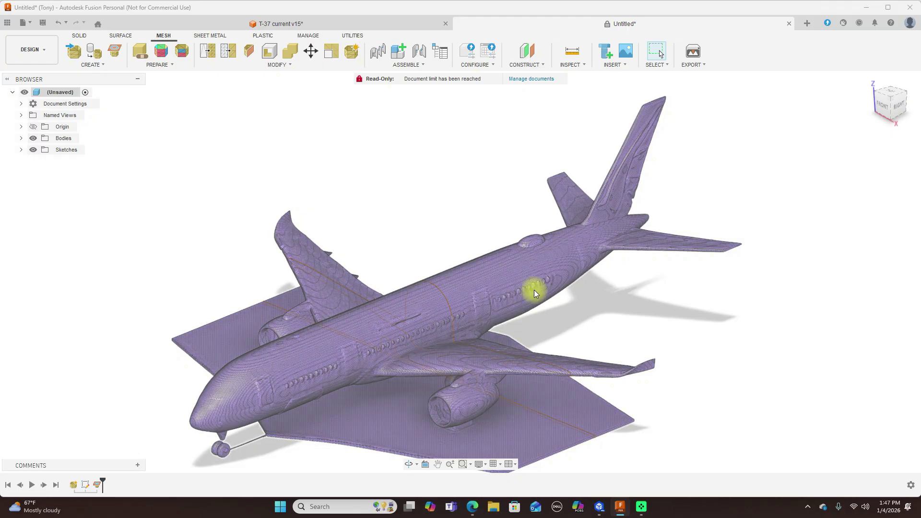
scroll(502, 225, "down", 2)
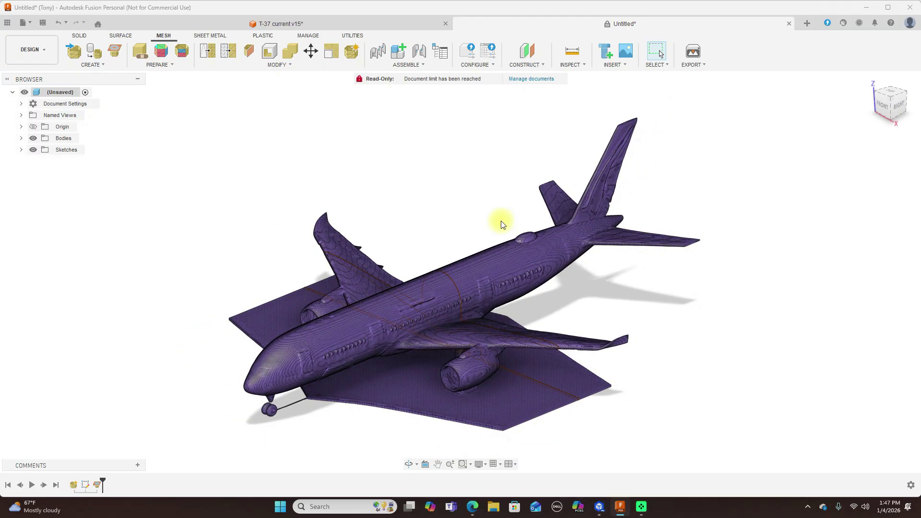
left_click(896, 101)
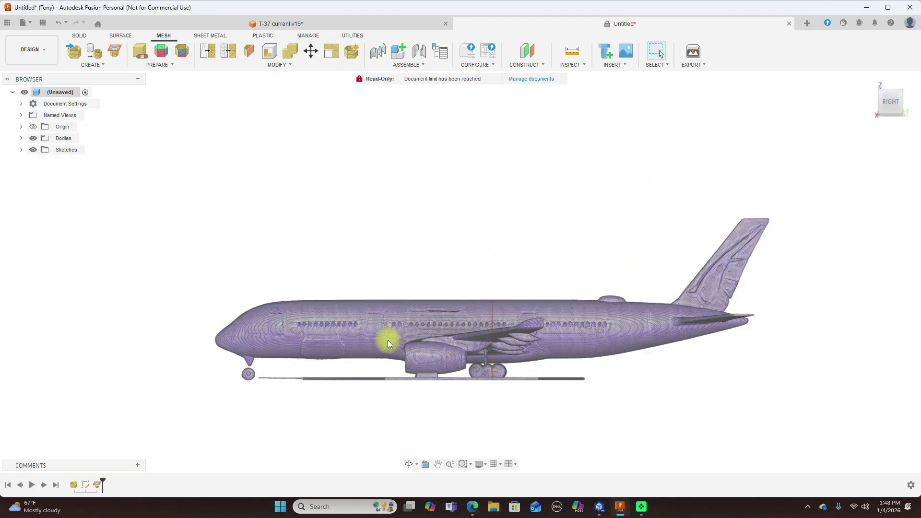
left_click(882, 101)
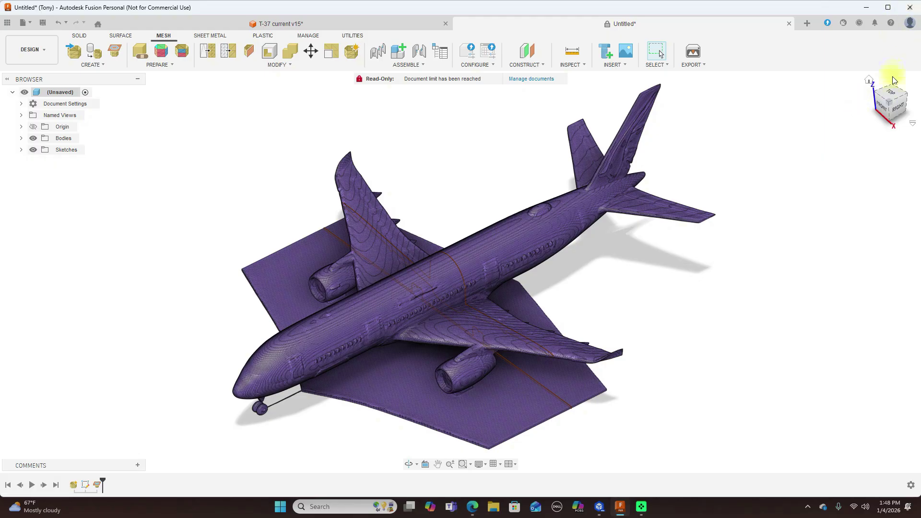
mouse_move(895, 81)
middle_mouse_down("shift")
mouse_move(904, 77)
mouse_move(888, 106)
middle_mouse_up("shift")
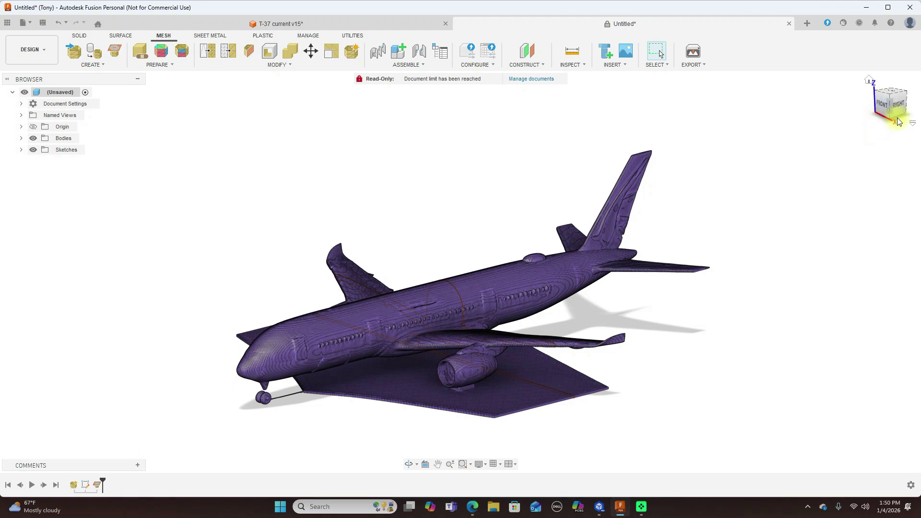
mouse_move(887, 108)
left_mouse_down()
mouse_move(878, 116)
mouse_move(21, 124)
left_mouse_up()
- Hide the airliner mesh and zoom in on its section outline from the Front view
left_click(877, 117)
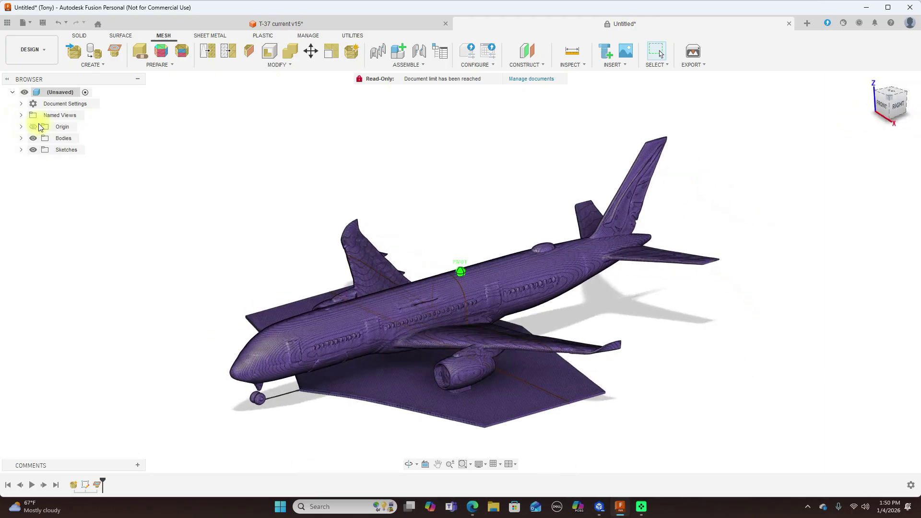
left_click(483, 317)
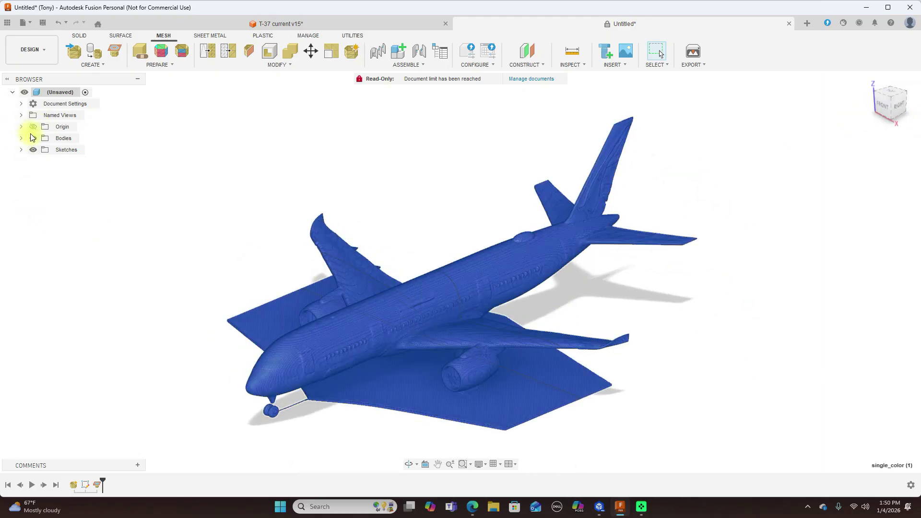
left_click(33, 138)
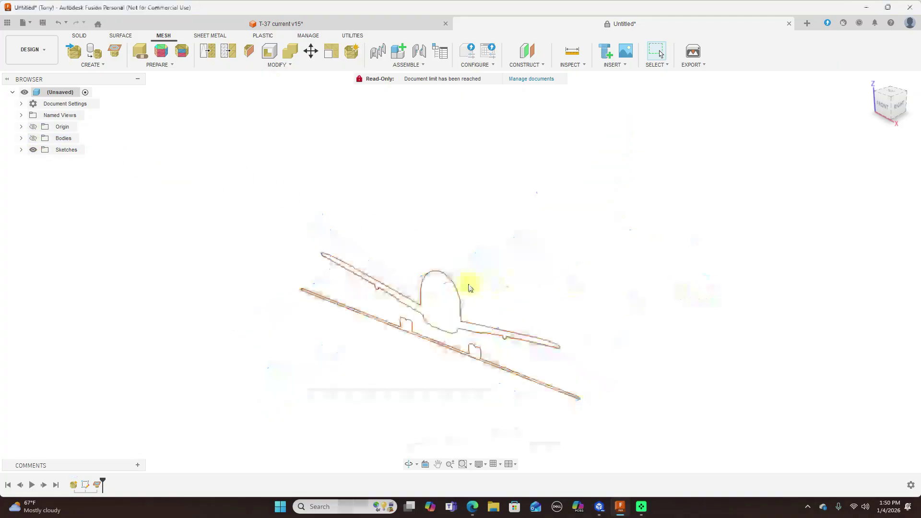
scroll(482, 296, "up", 3)
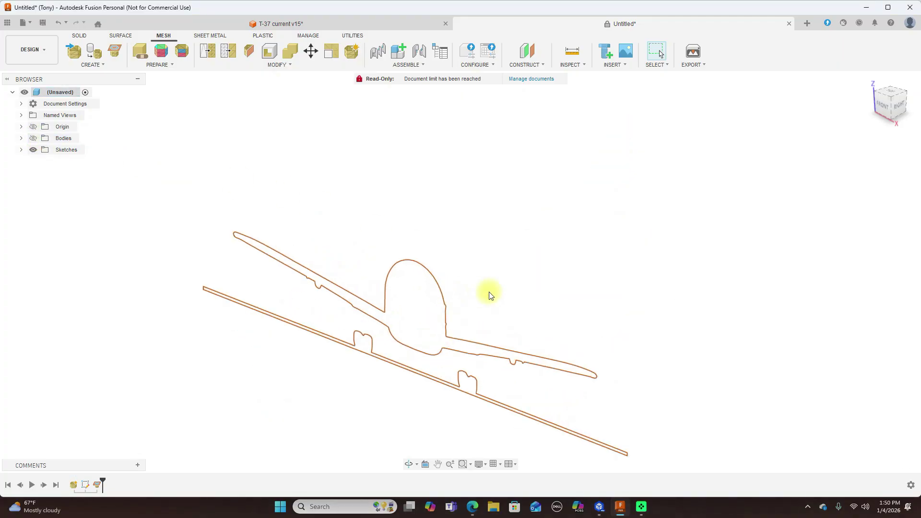
left_click(892, 115)
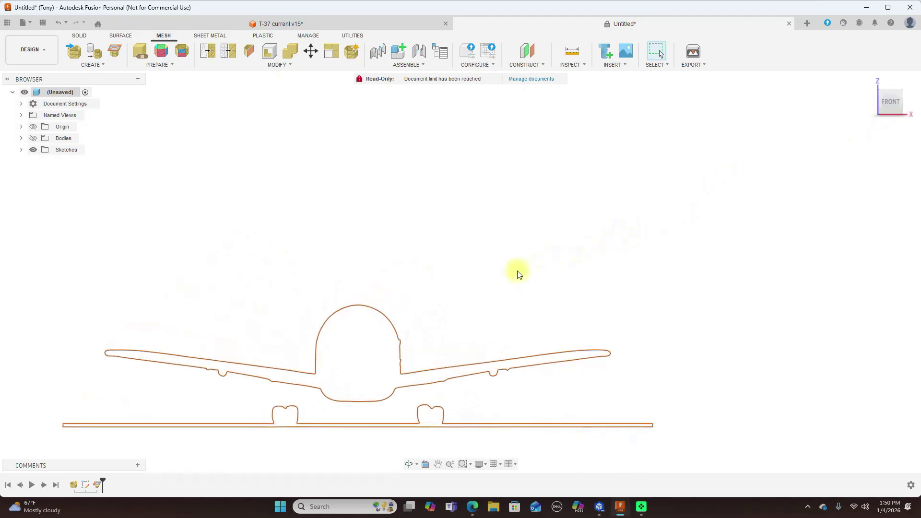
scroll(485, 281, "up", 3)
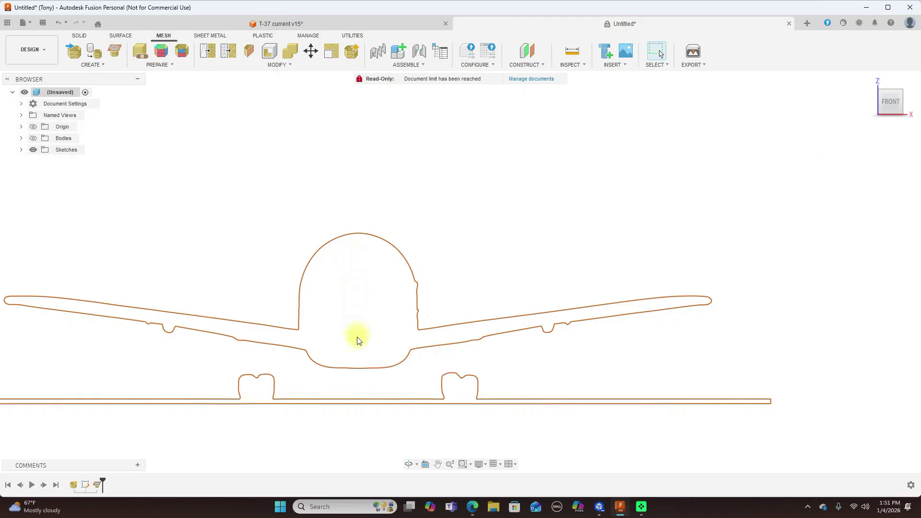
scroll(448, 253, "down", 2)
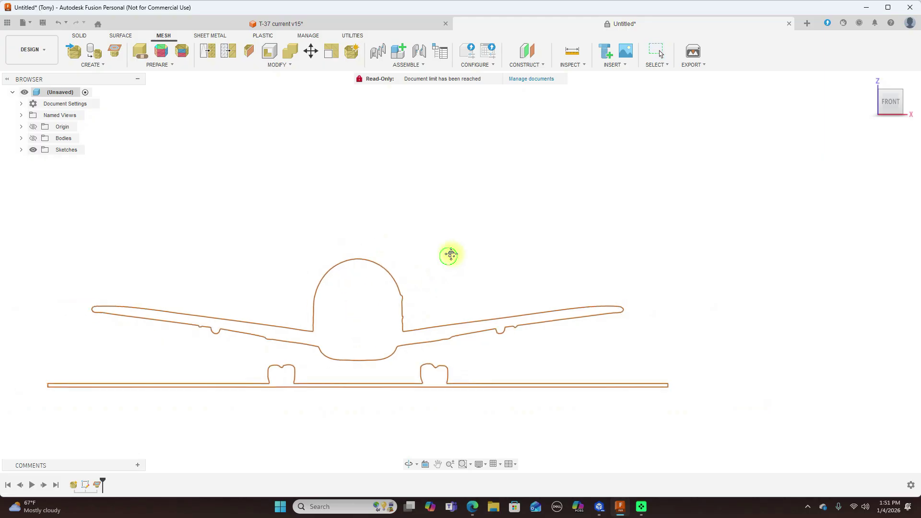
scroll(518, 197, "up", 2)
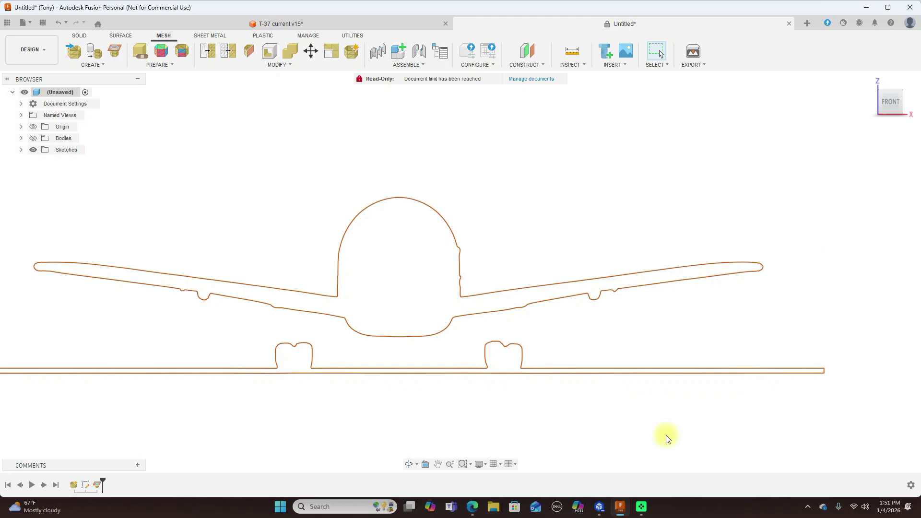
- Switch to the T-37 current v15 design and orbit it to a side view
left_click(331, 23)
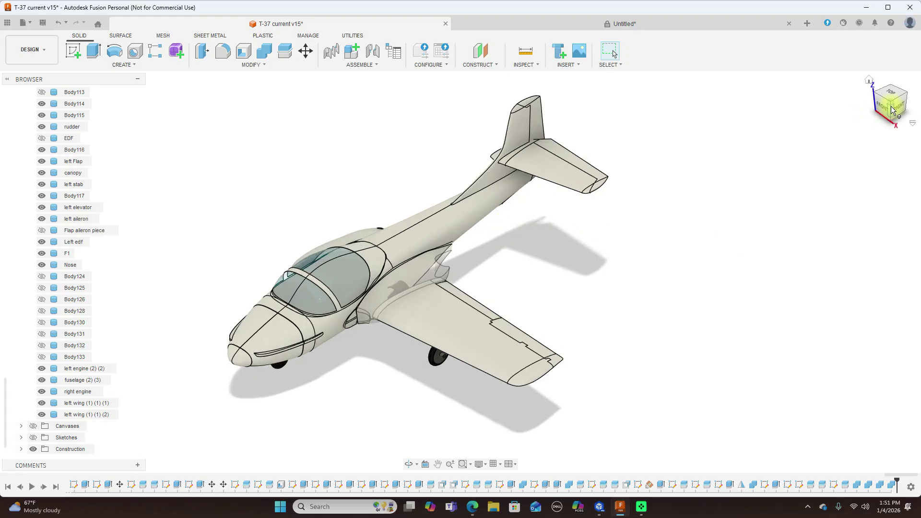
mouse_move(894, 101)
left_mouse_down()
mouse_move(910, 82)
mouse_move(30, 76)
mouse_move(24, 108)
mouse_move(843, 93)
mouse_move(783, 91)
mouse_move(887, 119)
left_mouse_up()
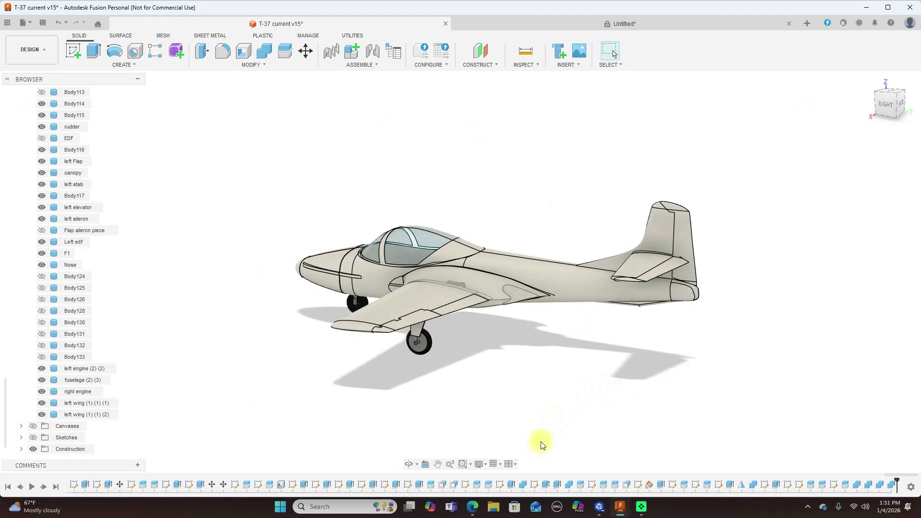
mouse_move(474, 509)
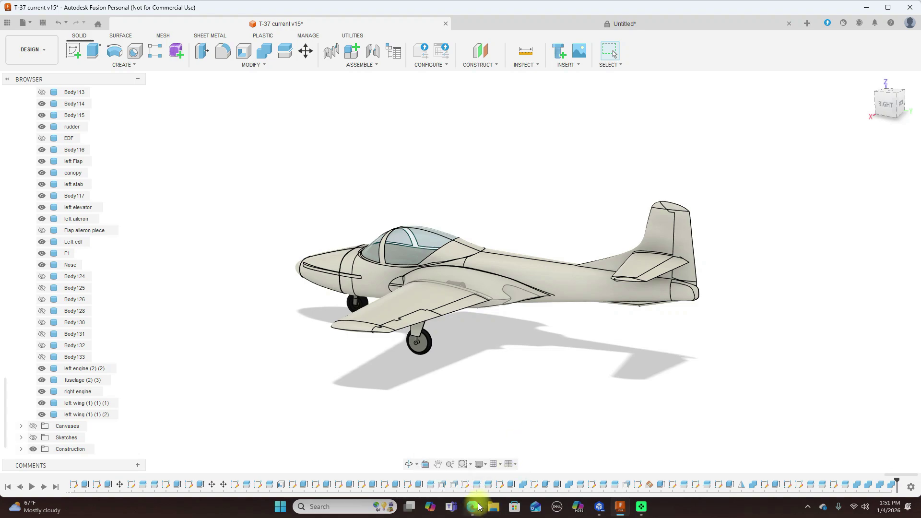
- Rotate the generated T-37 jet to top, front three-quarter and side views
left_click(499, 472)
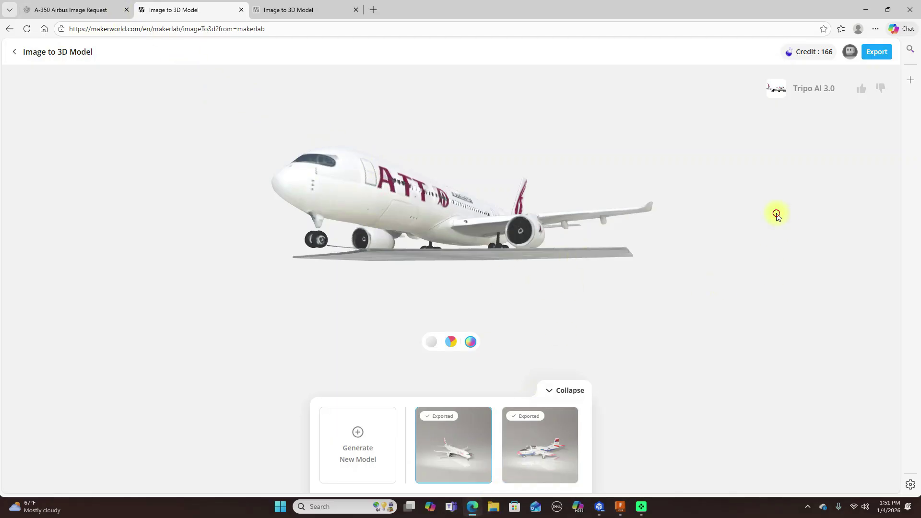
left_click_drag(777, 215, 448, 113)
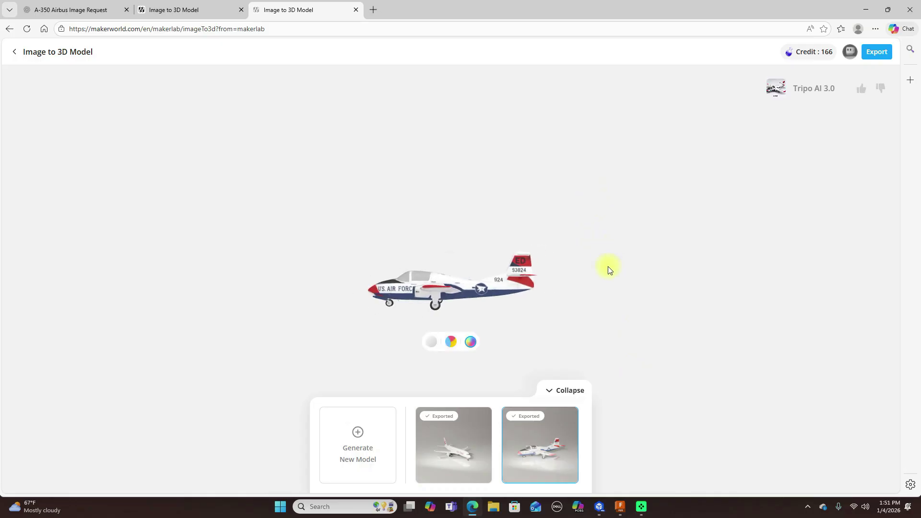
left_click_drag(572, 169, 625, 146)
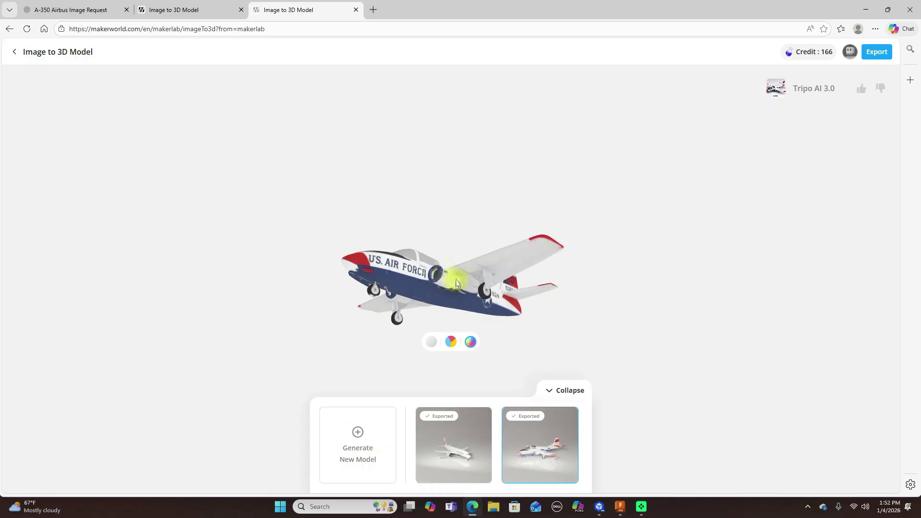
left_click_drag(571, 217, 573, 249)
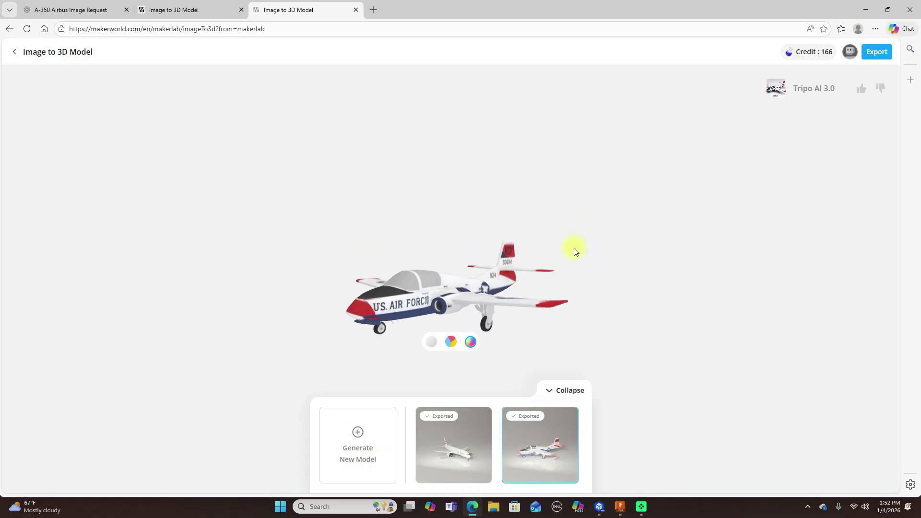
left_click(102, 11)
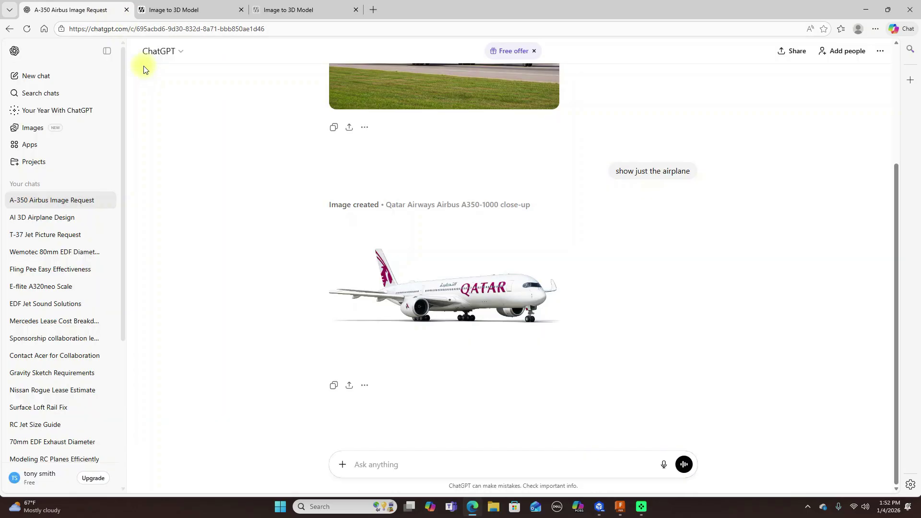
- Open the T-37 Jet Picture Request conversation showing the 12 inch T-37 image
left_click(62, 234)
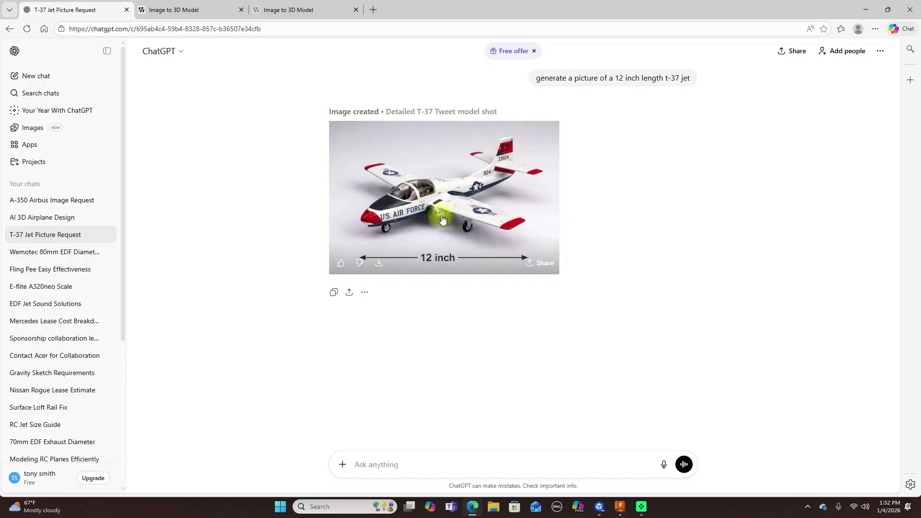
left_click(308, 13)
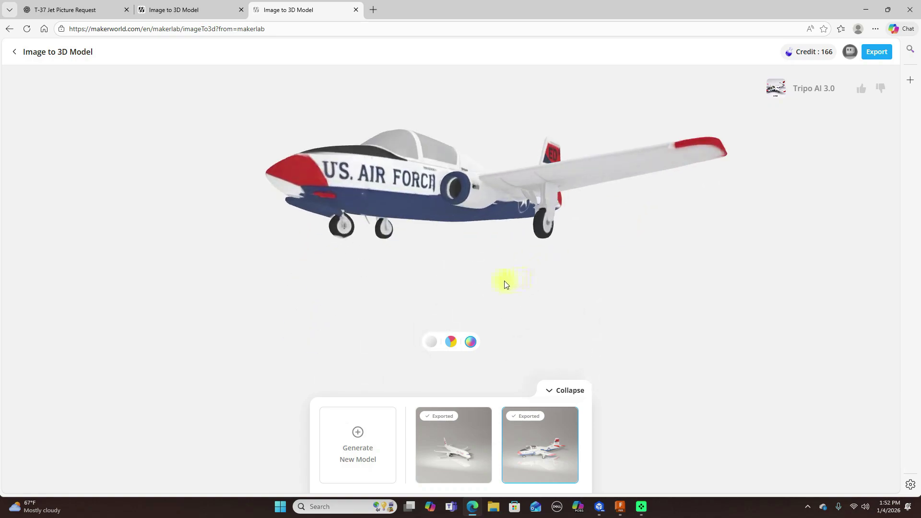
- Rotate the textured T-37 jet model to a front view and a three-quarter top view
left_click_drag(502, 282, 493, 176)
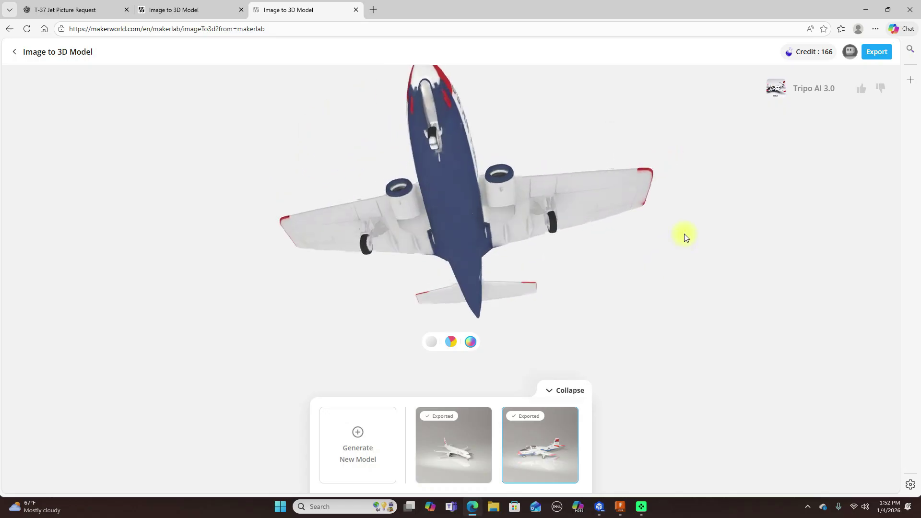
left_click_drag(685, 237, 643, 315)
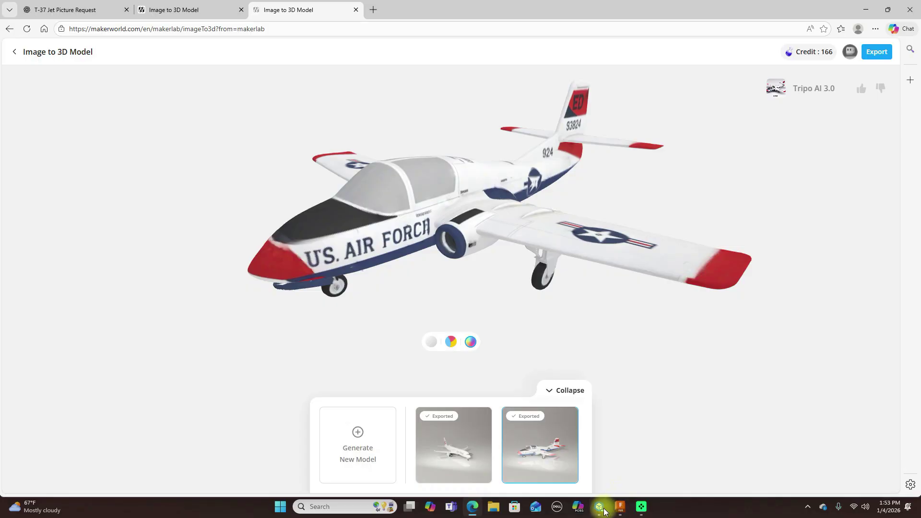
- Check the jet on the slicer plate from front, bottom, elevated and side view presets
mouse_move(599, 507)
left_click(610, 433)
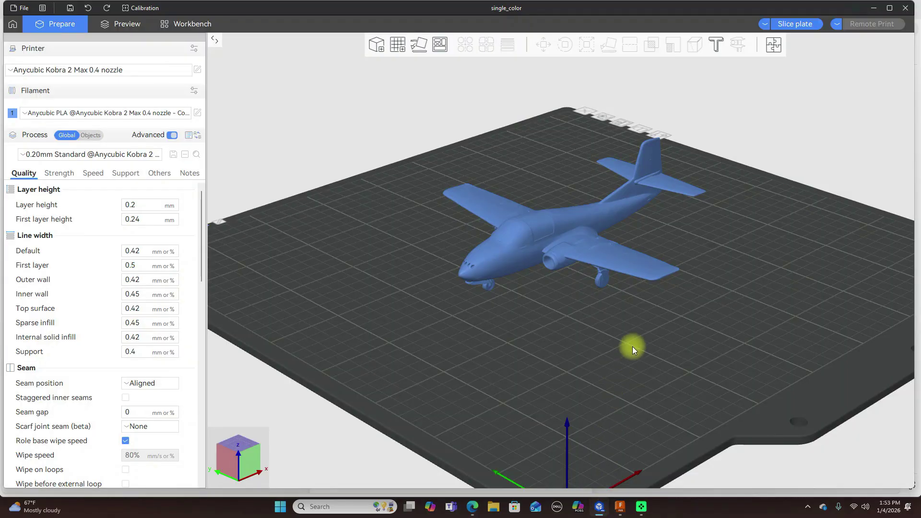
key("3")
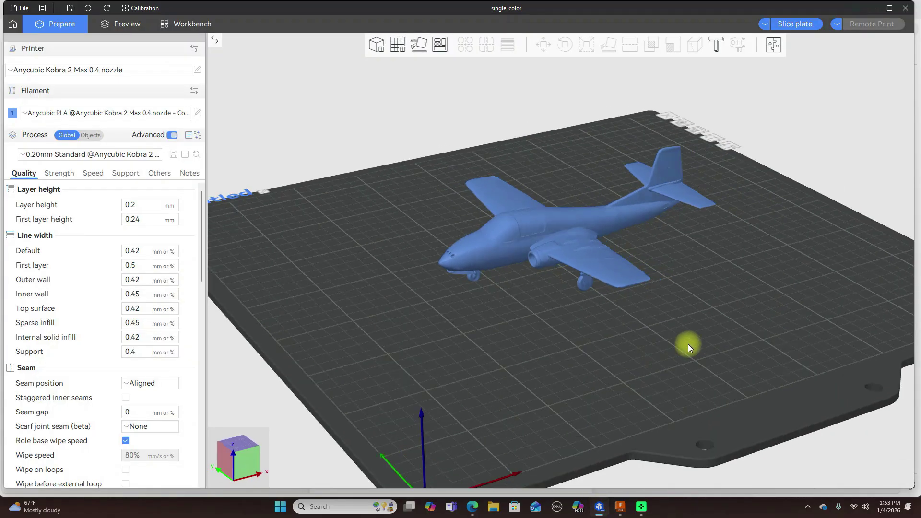
key("2")
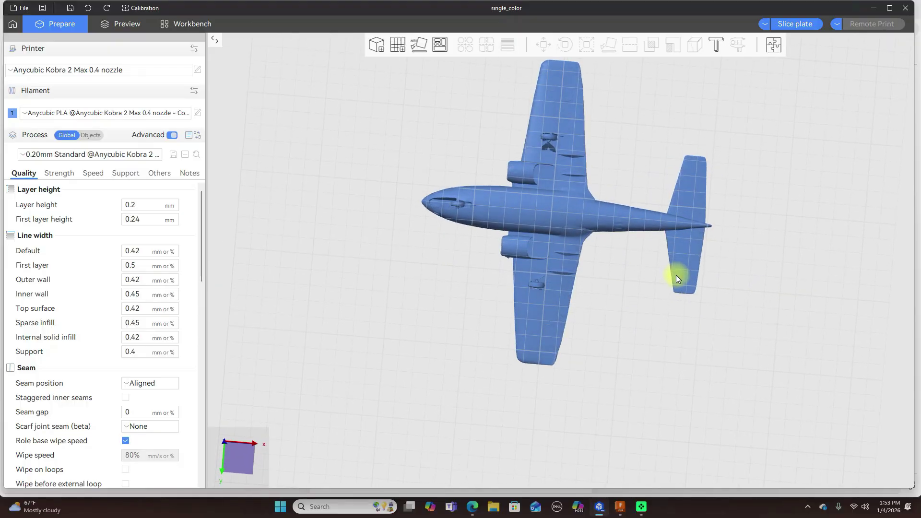
key("3")
key("0")
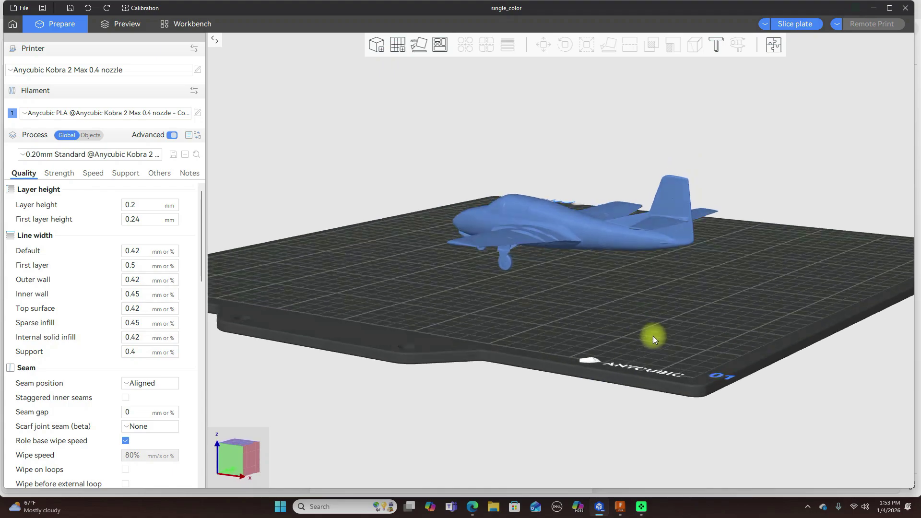
key("5")
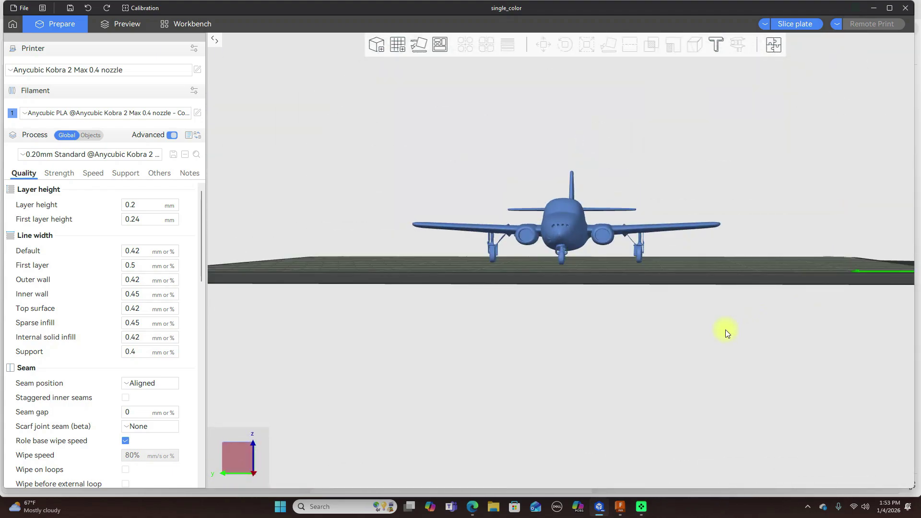
key("0")
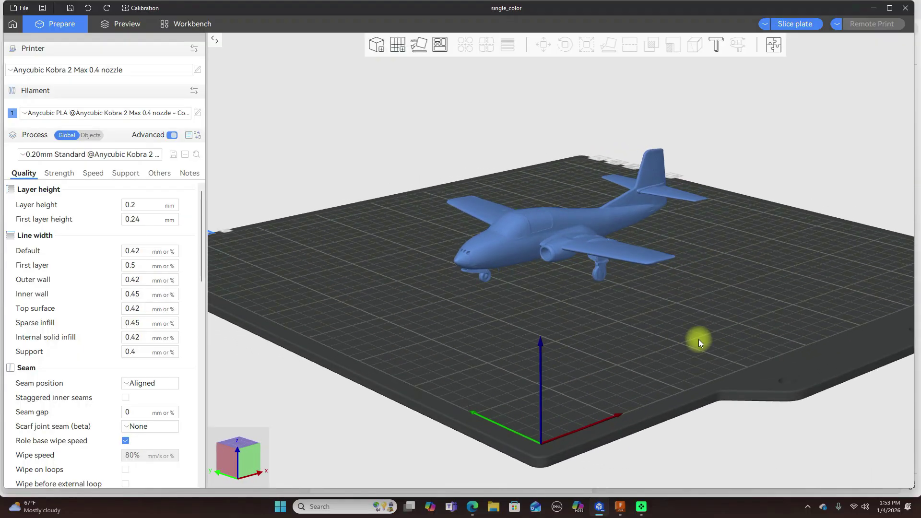
- Zoom, pan and orbit to a level close-up of the jet on the plate
scroll(570, 321, "up", 5)
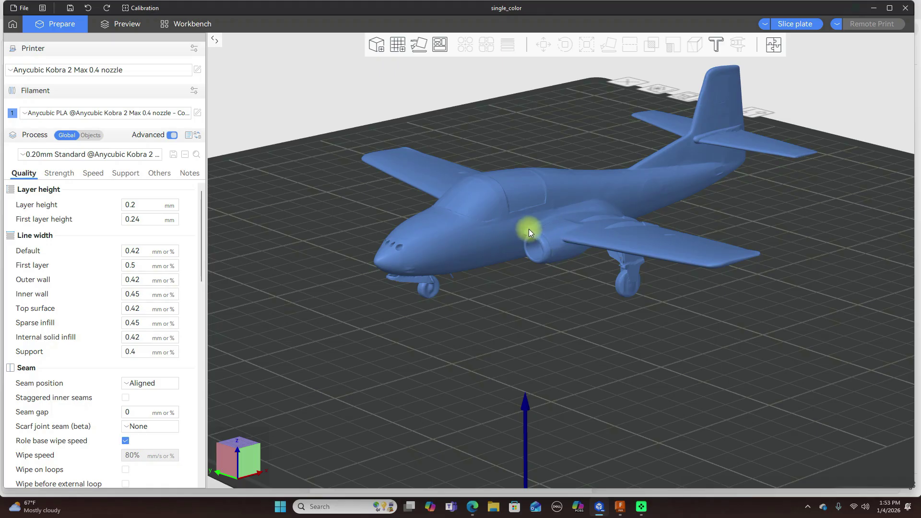
scroll(634, 280, "up", 4)
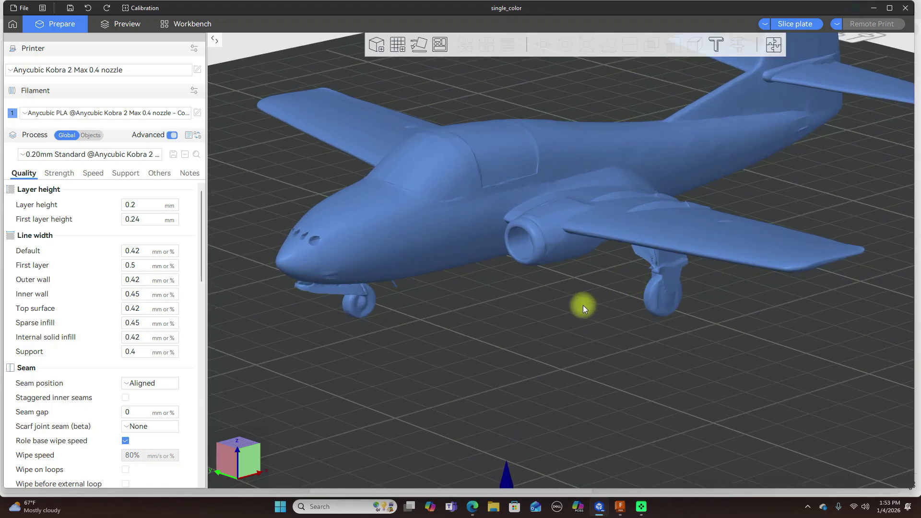
scroll(583, 305, "down", 2)
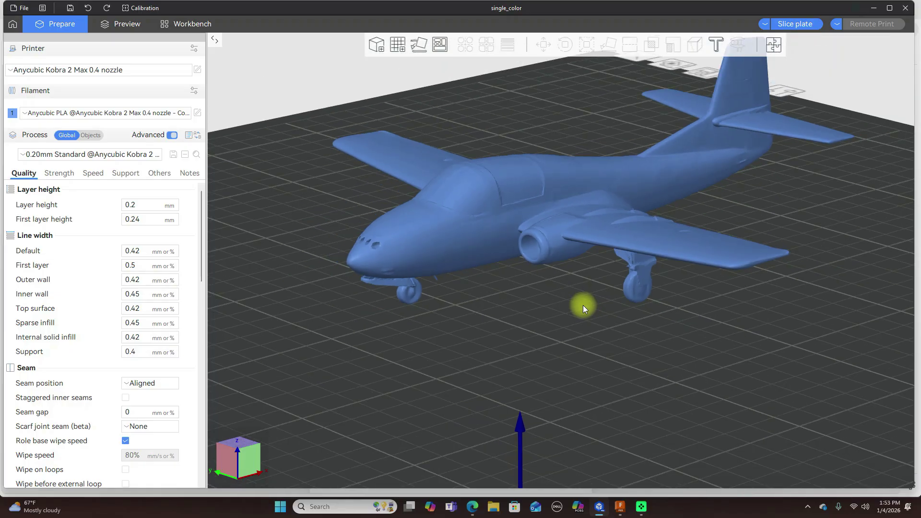
scroll(583, 305, "down", 1)
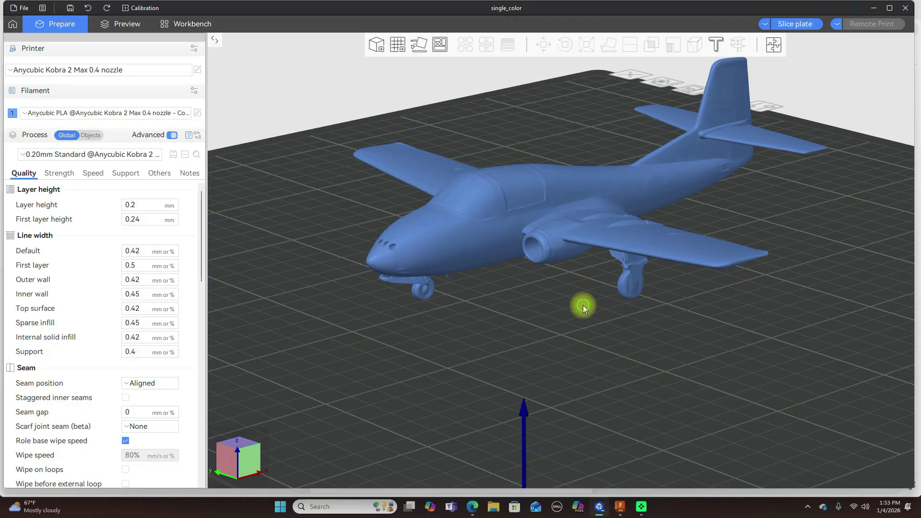
middle_click_drag(583, 305, 578, 339)
scroll(577, 338, "down", 2)
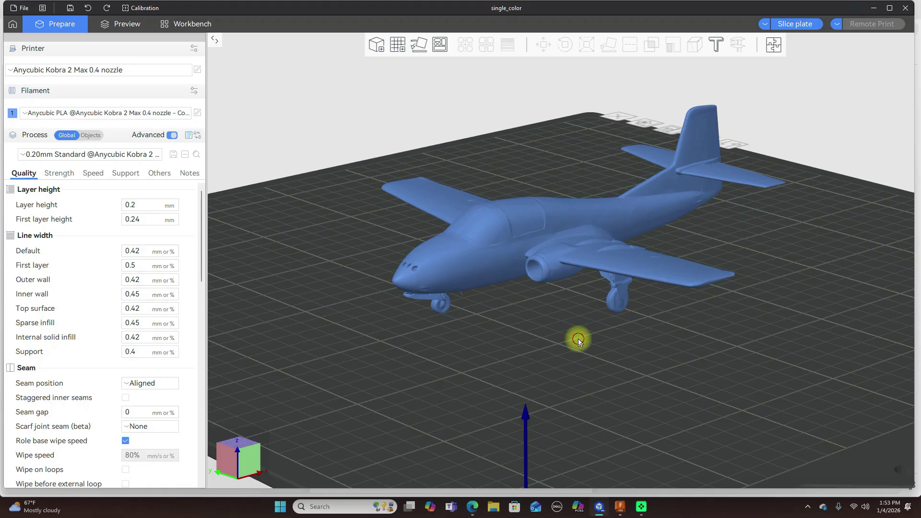
mouse_move(578, 339)
left_mouse_down()
mouse_move(615, 329)
mouse_move(523, 333)
mouse_move(510, 341)
mouse_move(502, 375)
mouse_move(578, 345)
mouse_move(570, 376)
mouse_move(582, 325)
mouse_move(611, 329)
mouse_move(602, 376)
mouse_move(541, 366)
mouse_move(545, 335)
mouse_move(569, 330)
left_mouse_up()
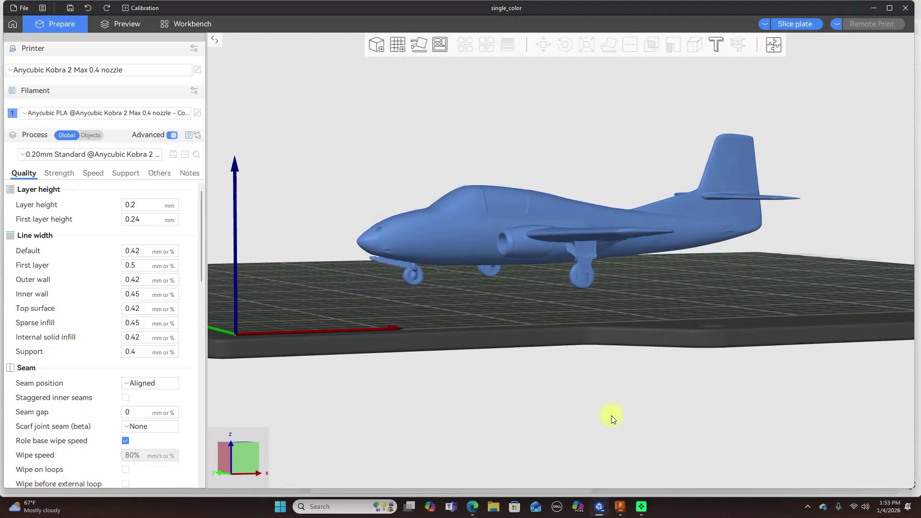
- Orbit and zoom around the hand-modelled T-37, viewing it from above and a raised three-quarter angle
left_click(620, 507)
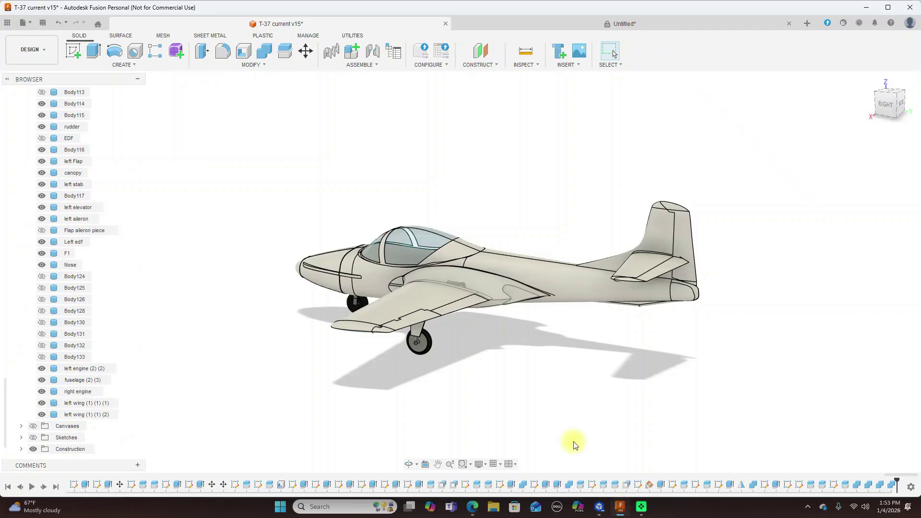
mouse_move(885, 96)
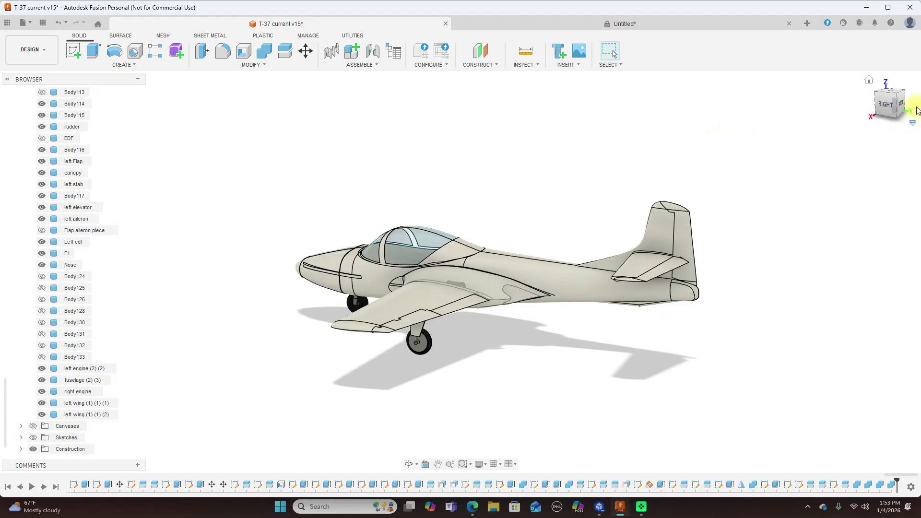
left_click_drag(885, 95, 88, 108)
scroll(743, 236, "down", 3)
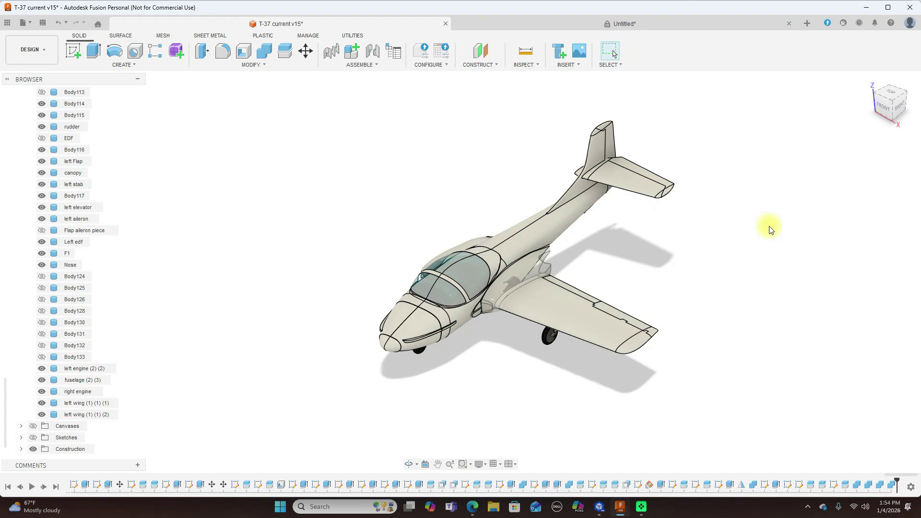
left_click(893, 105)
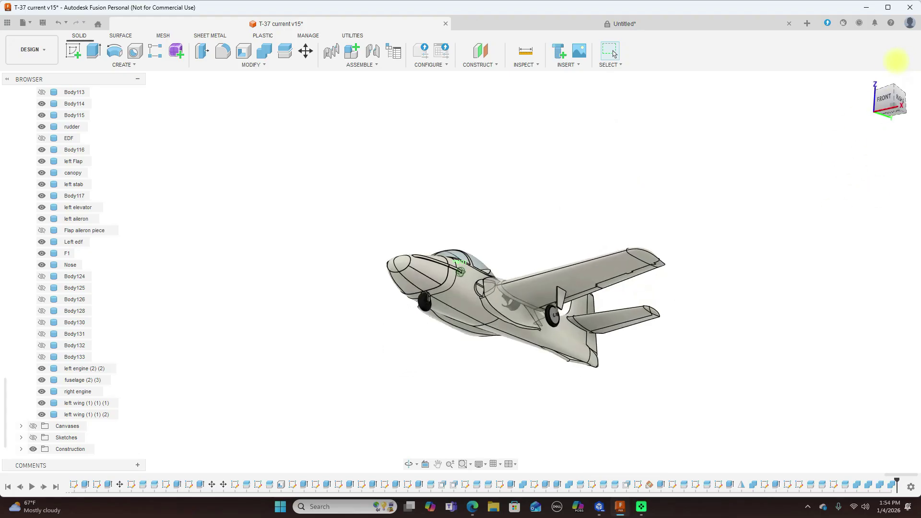
middle_click_drag(840, 66, 753, 92, "shift")
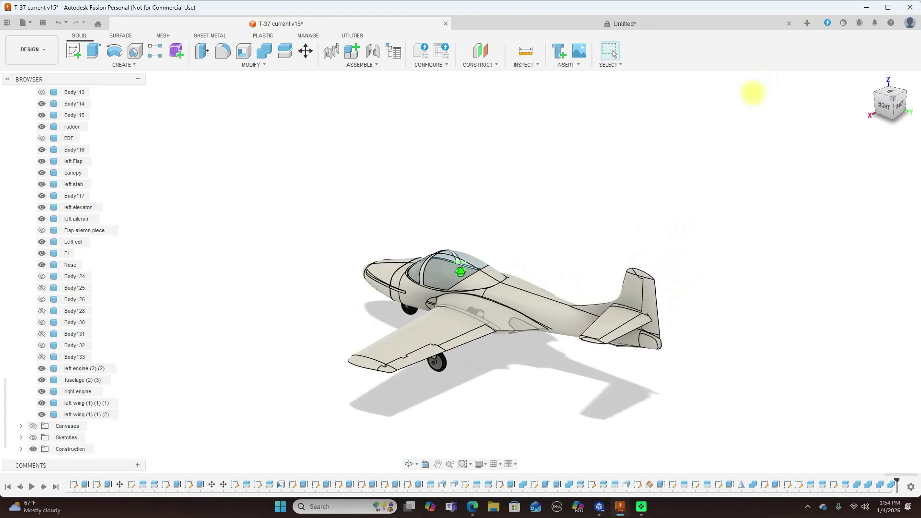
scroll(757, 243, "up", 3)
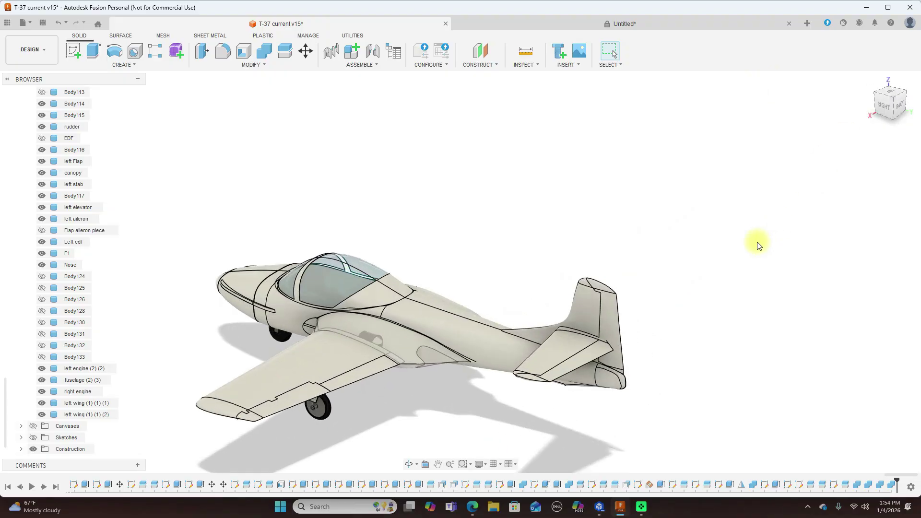
scroll(751, 244, "down", 1)
scroll(768, 203, "down", 2)
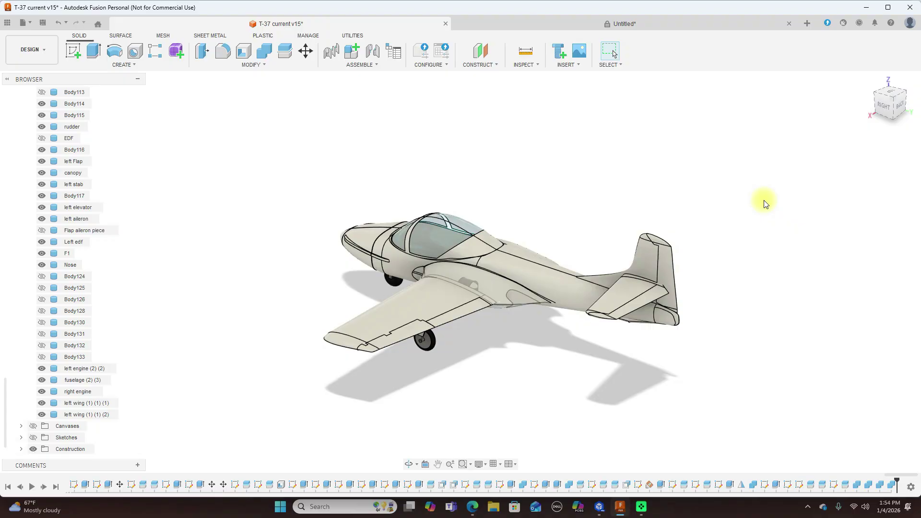
left_click(900, 106)
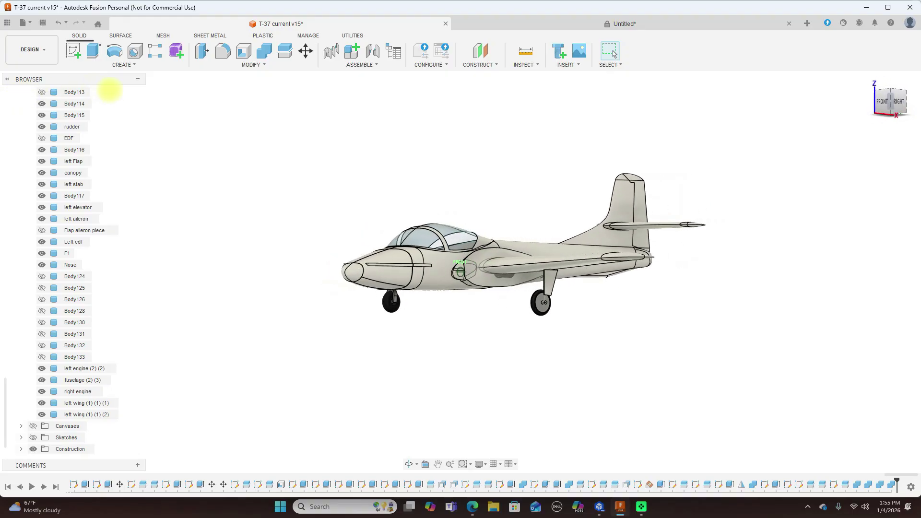
mouse_move(146, 95)
middle_mouse_down("shift")
mouse_move(119, 144)
mouse_move(72, 148)
mouse_move(29, 124)
mouse_move(461, 106)
mouse_move(896, 102)
mouse_move(905, 72)
mouse_move(58, 68)
mouse_move(105, 111)
mouse_move(160, 89)
mouse_move(113, 113)
mouse_move(17, 113)
mouse_move(914, 91)
mouse_move(58, 96)
mouse_move(107, 96)
mouse_move(91, 115)
middle_mouse_up("shift")
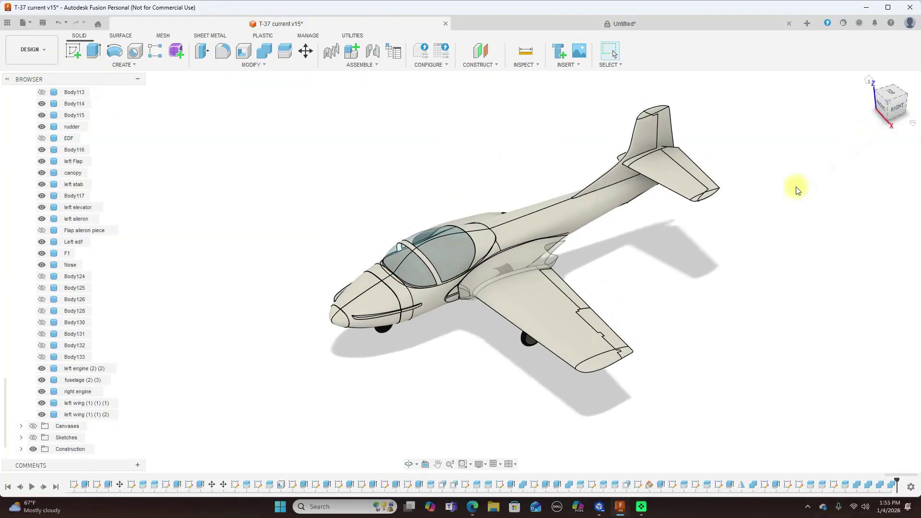
scroll(705, 232, "up", 2)
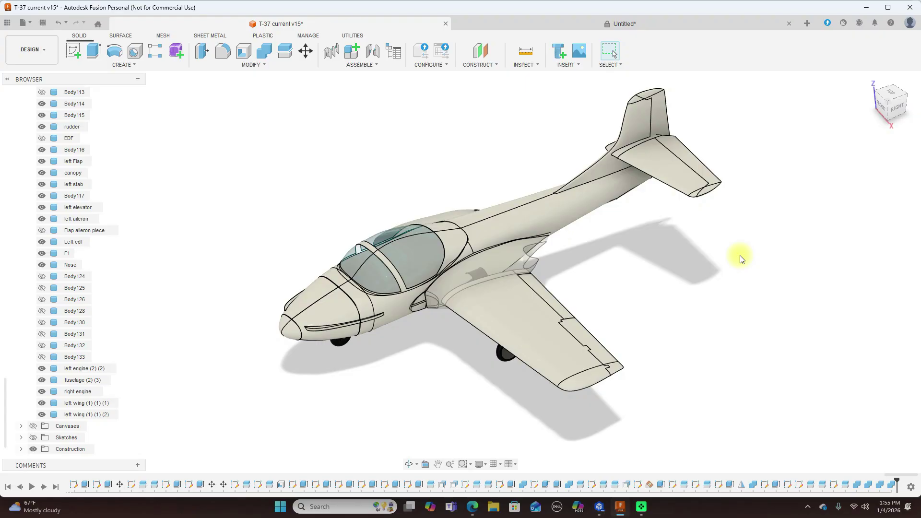